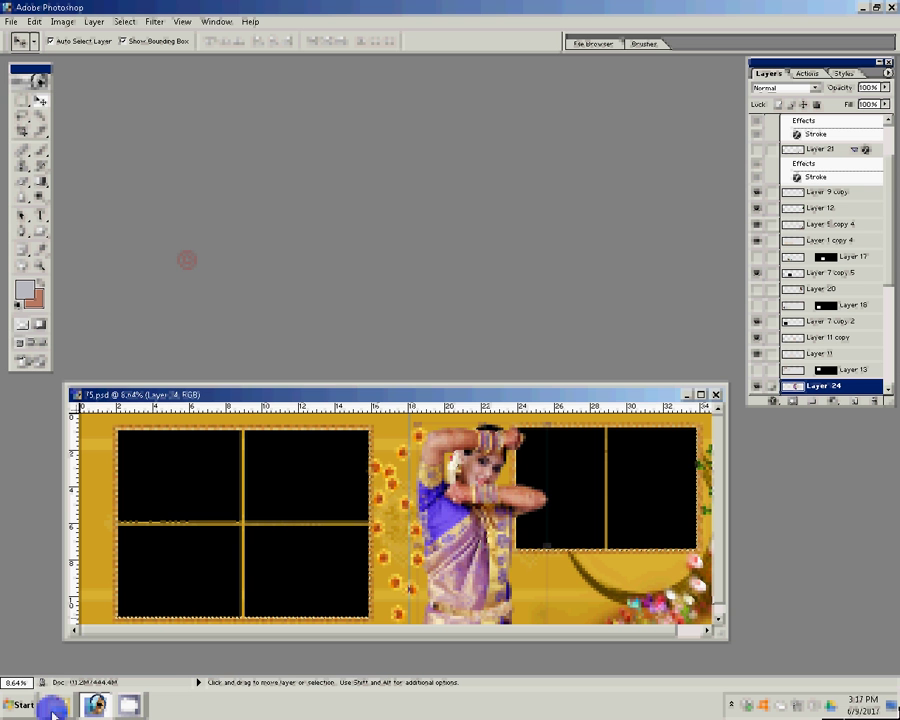
- Bring the Explorer folder of 36 DSC wedding photos up beside the album layout
left_click(53, 708)
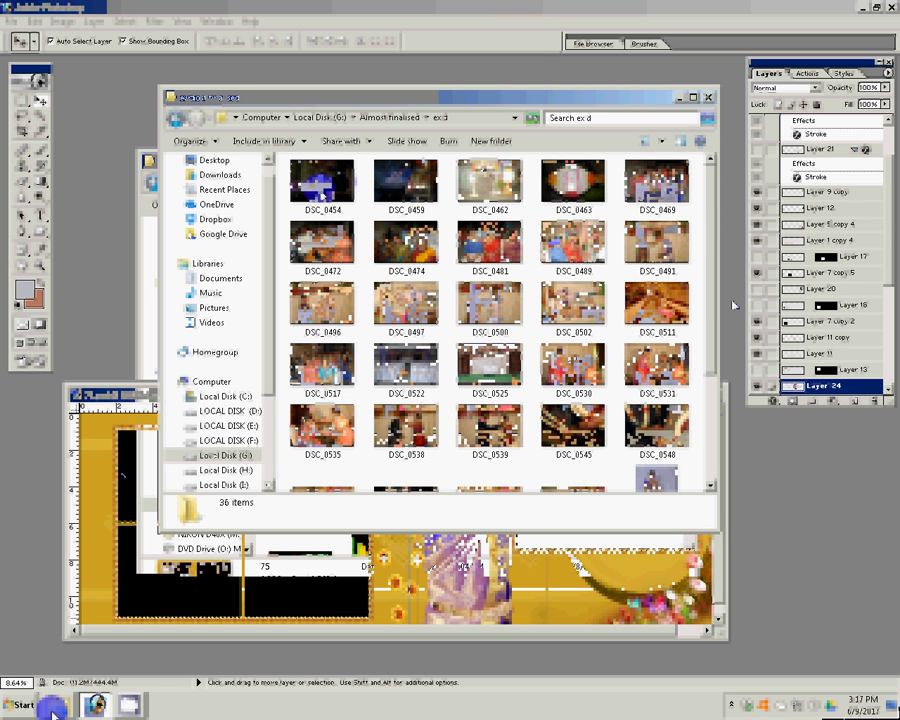
- Drag DSC_0605 from the Almost finalised folder into Photoshop to open it
left_click(708, 248)
left_click_drag(708, 248, 716, 277)
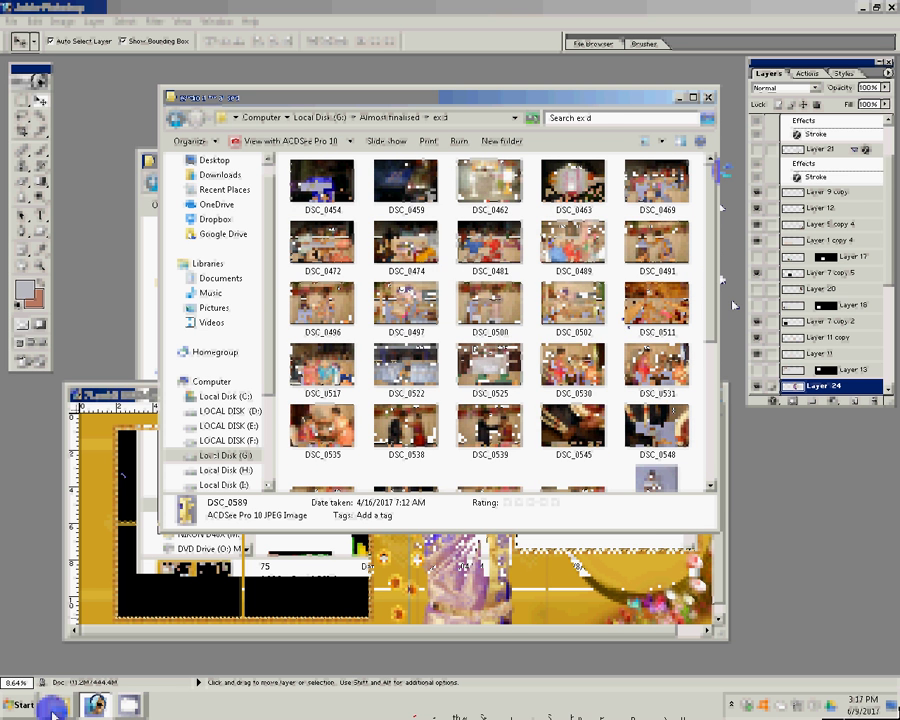
left_click(365, 88)
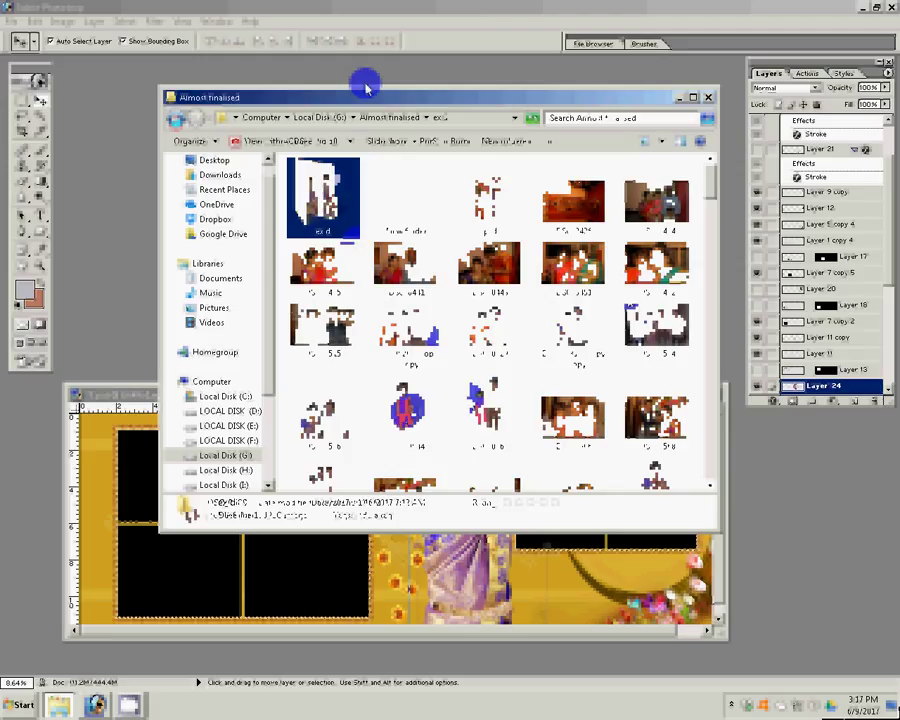
scroll(714, 190, "down", 3)
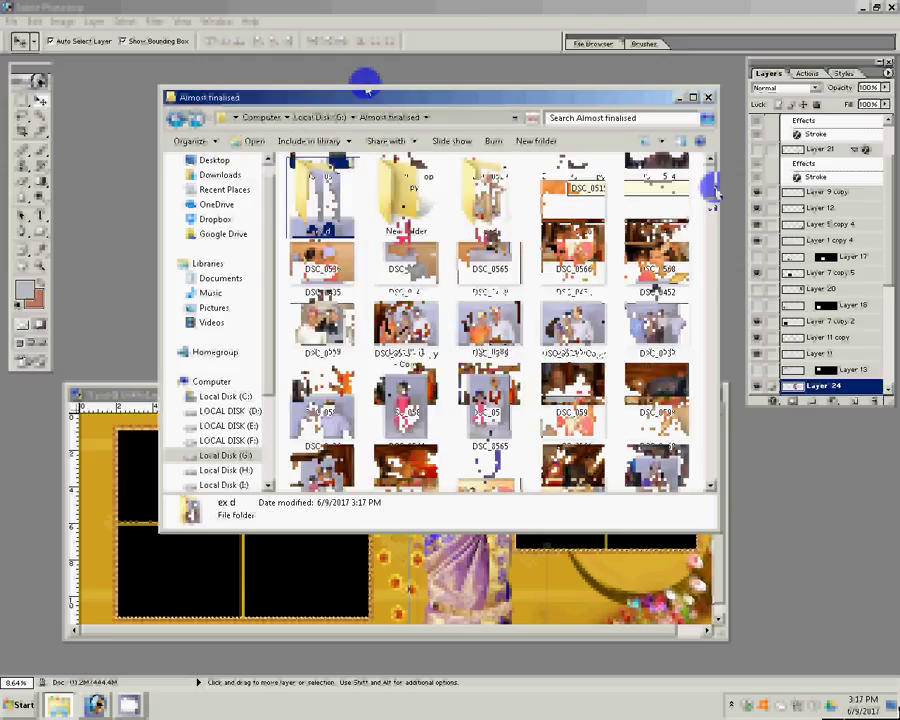
scroll(714, 190, "down", 3)
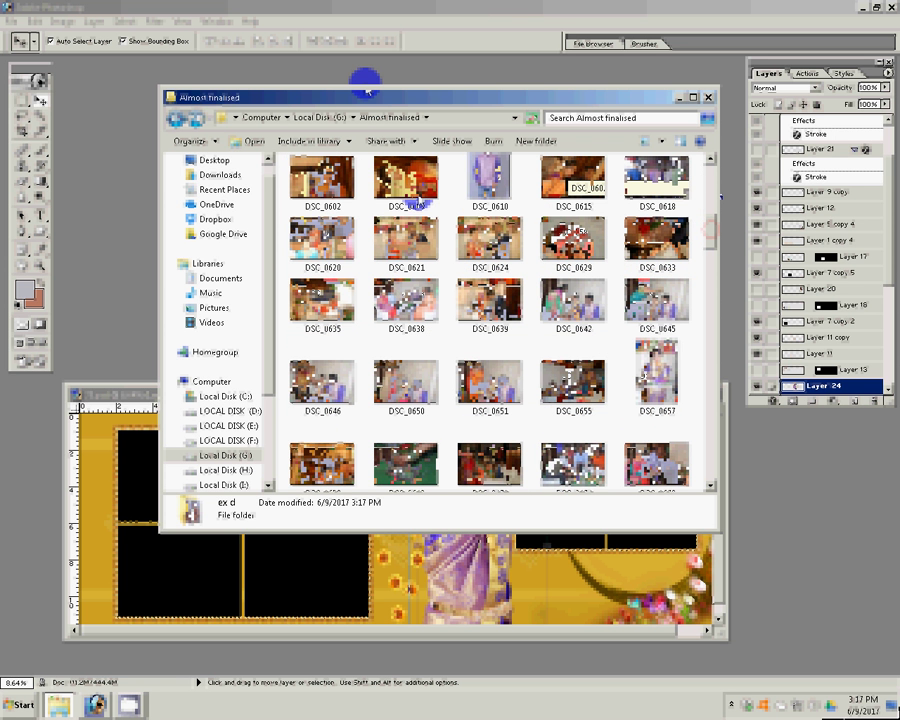
left_click(404, 195)
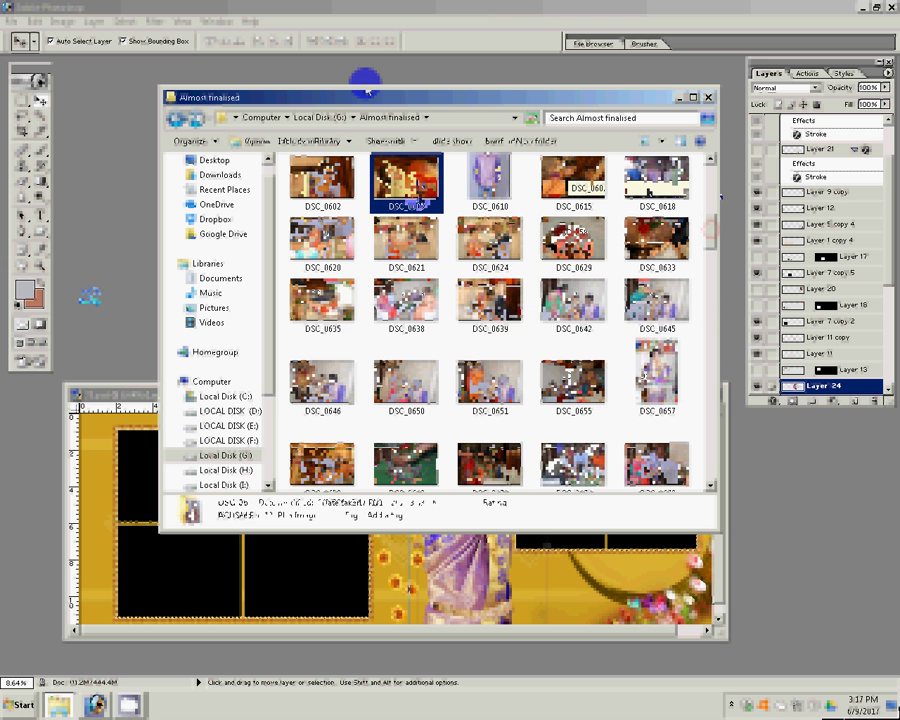
mouse_move(404, 200)
left_mouse_down()
mouse_move(467, 204)
mouse_move(210, 292)
mouse_move(120, 470)
left_mouse_up()
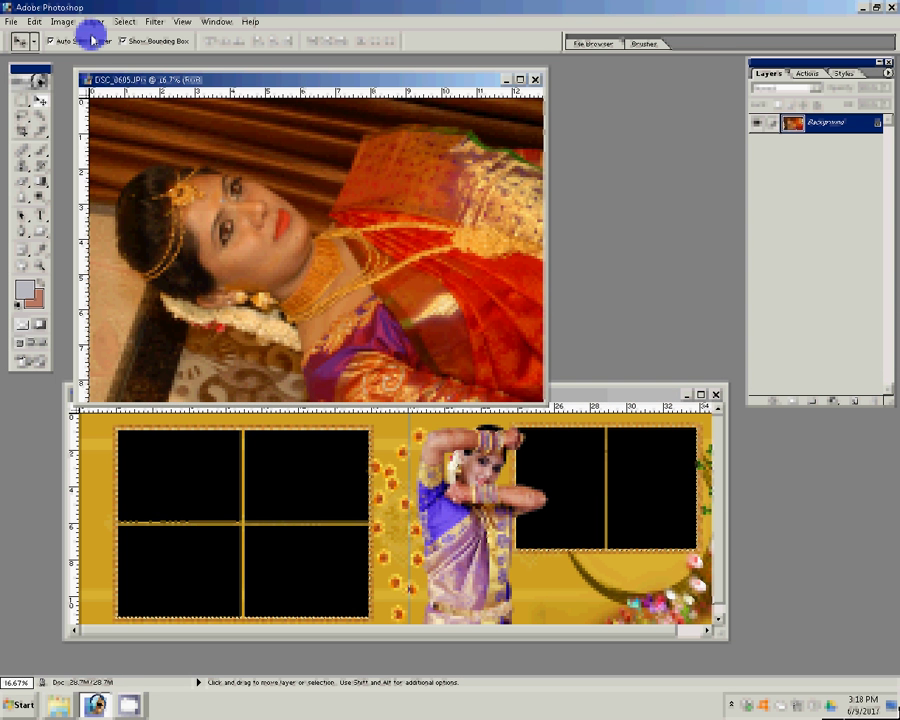
- Rotate DSC_0605 90° clockwise, shrink it from 28.7M to 13.9M, and fit it on screen
left_click(62, 21)
mouse_move(100, 149)
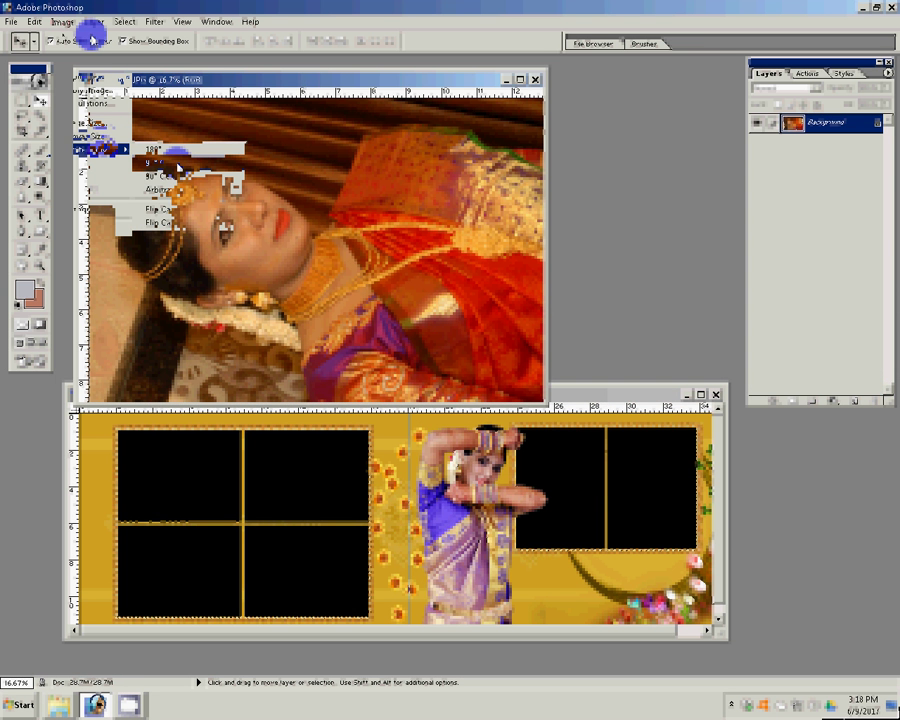
left_click(165, 162)
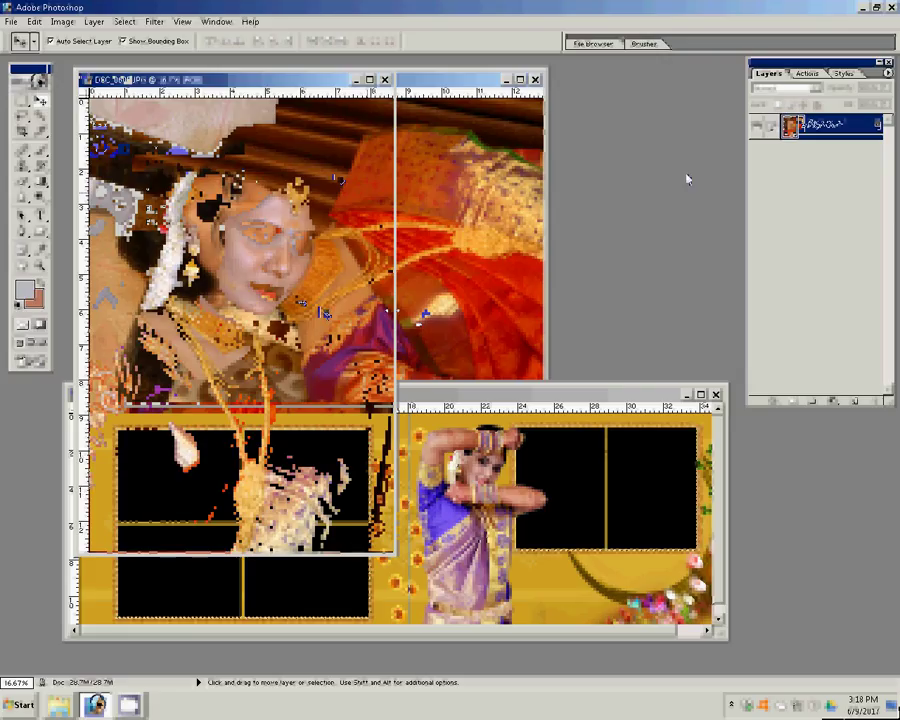
key("ctrl+alt+i")
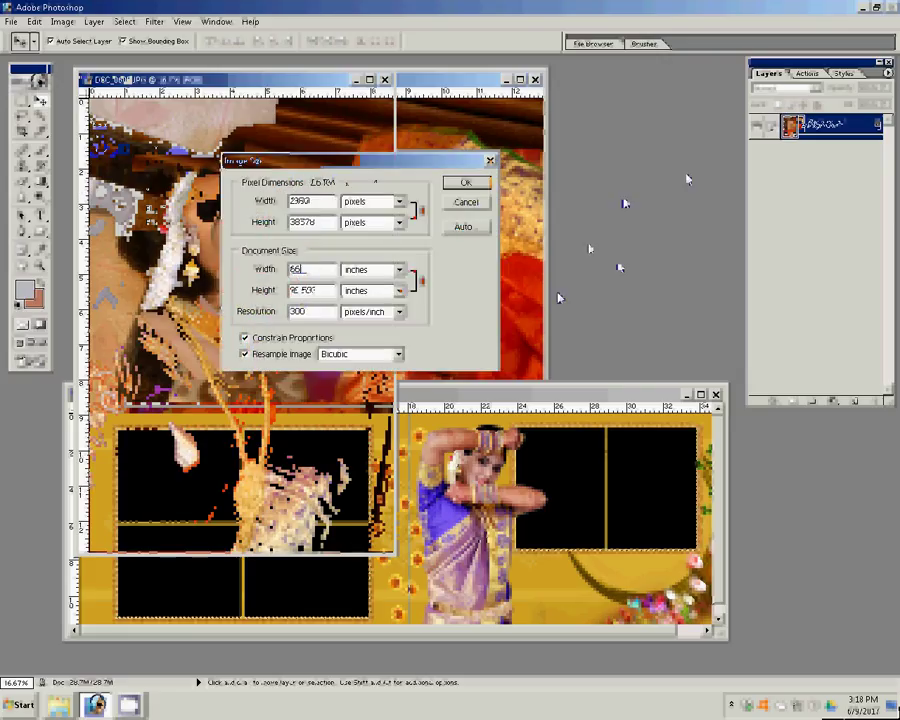
key("BackSpace")
left_click(464, 201)
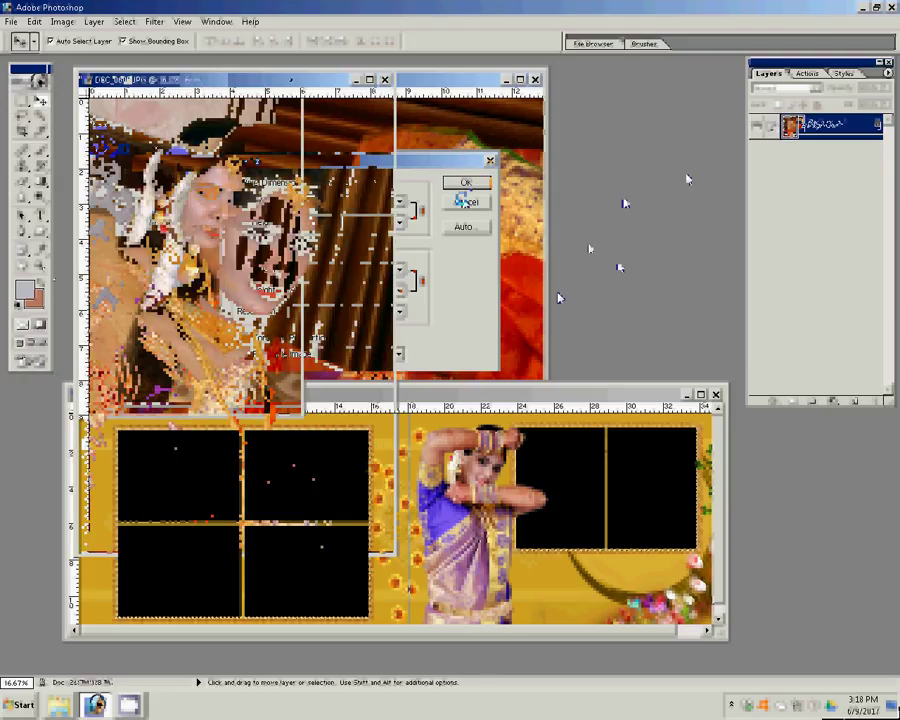
key("z")
left_click(340, 40)
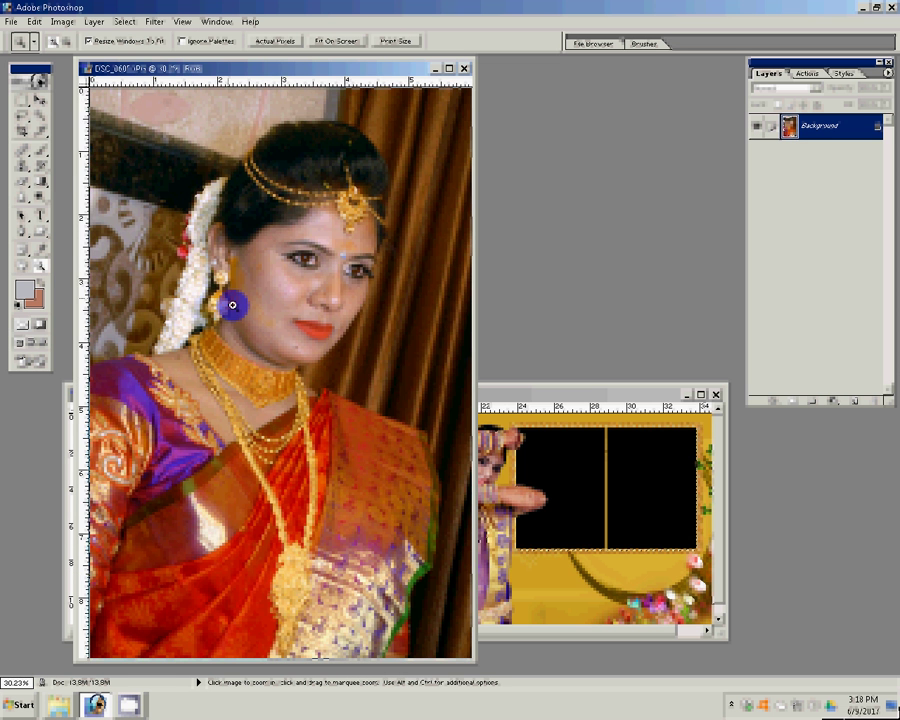
- Zoom in on the woman's face and show the Actions palette
left_click(232, 305)
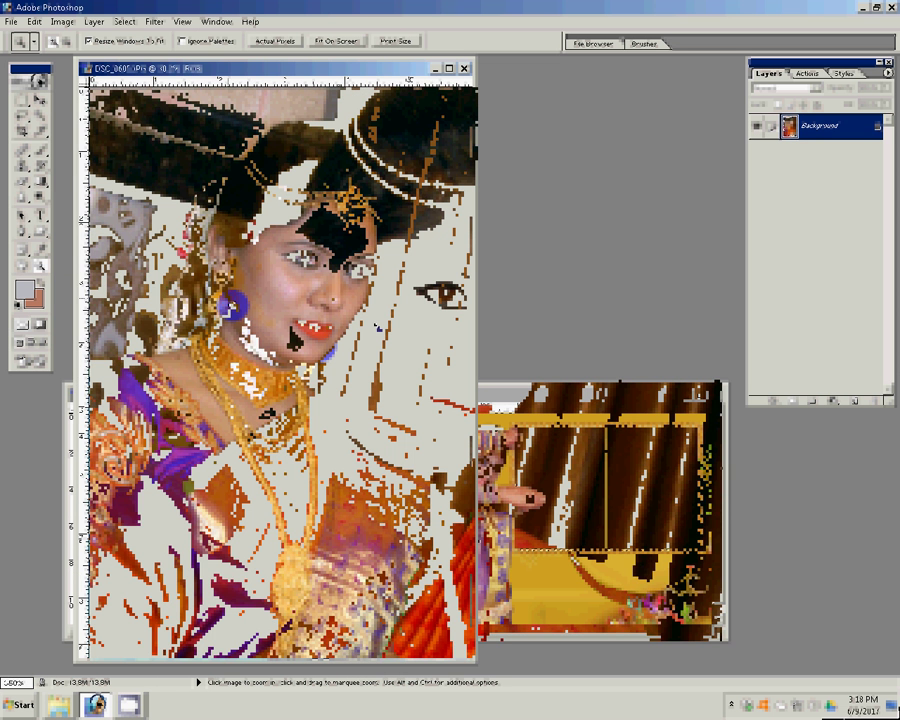
left_click(806, 73)
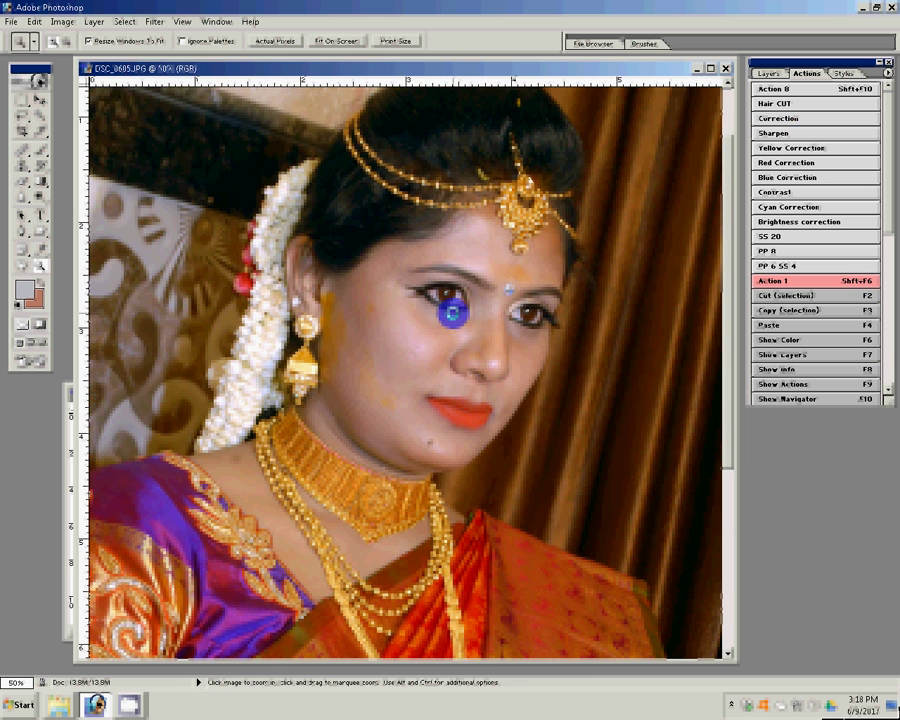
left_click(452, 312)
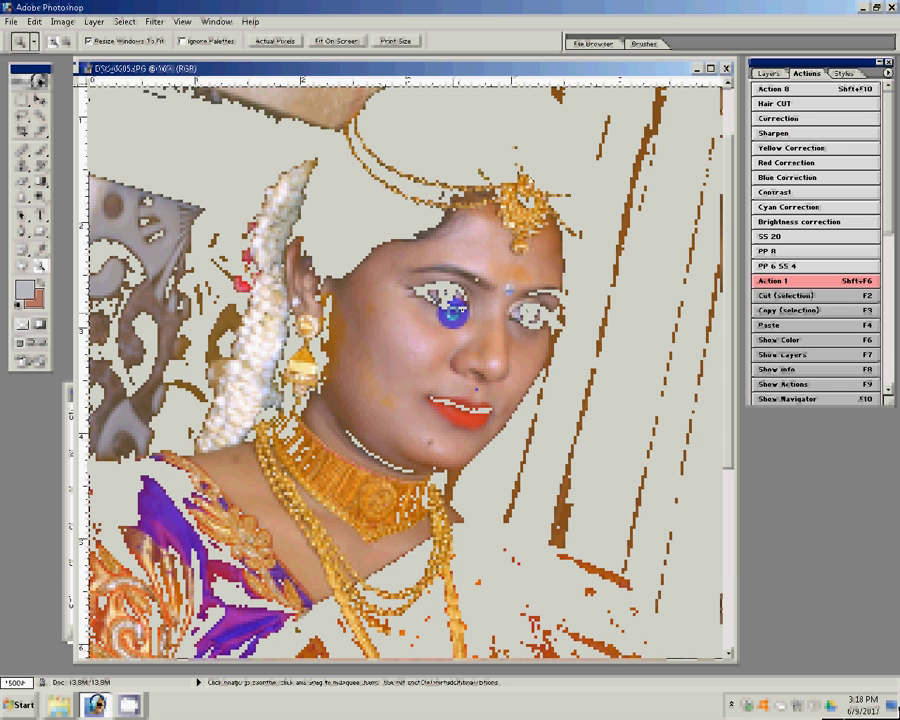
left_click(455, 312)
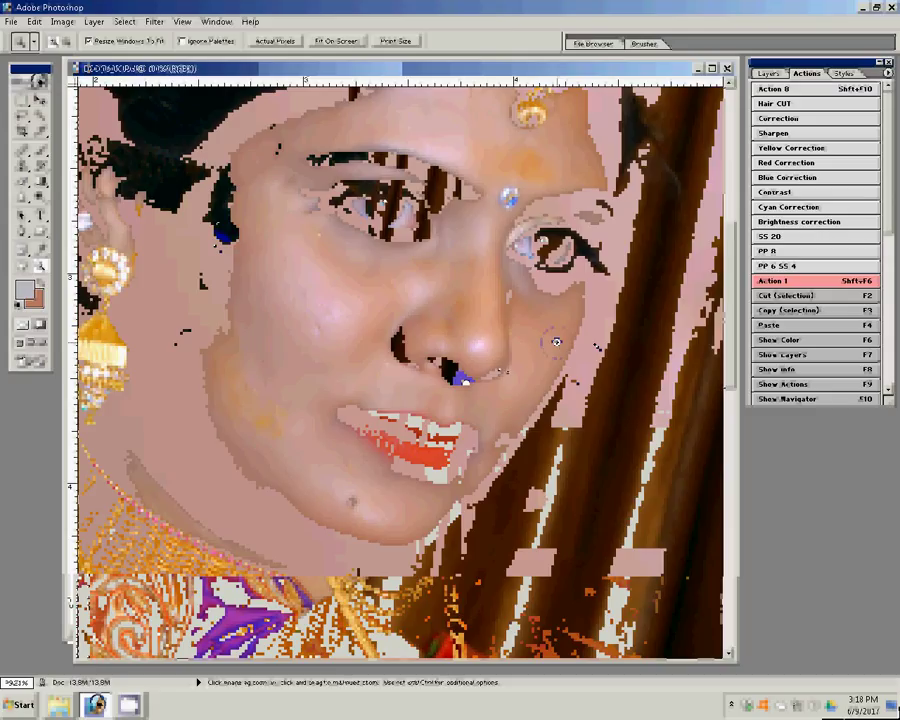
- Close DSC_0605 without saving and switch to the Magic Wand
key("ctrl+w")
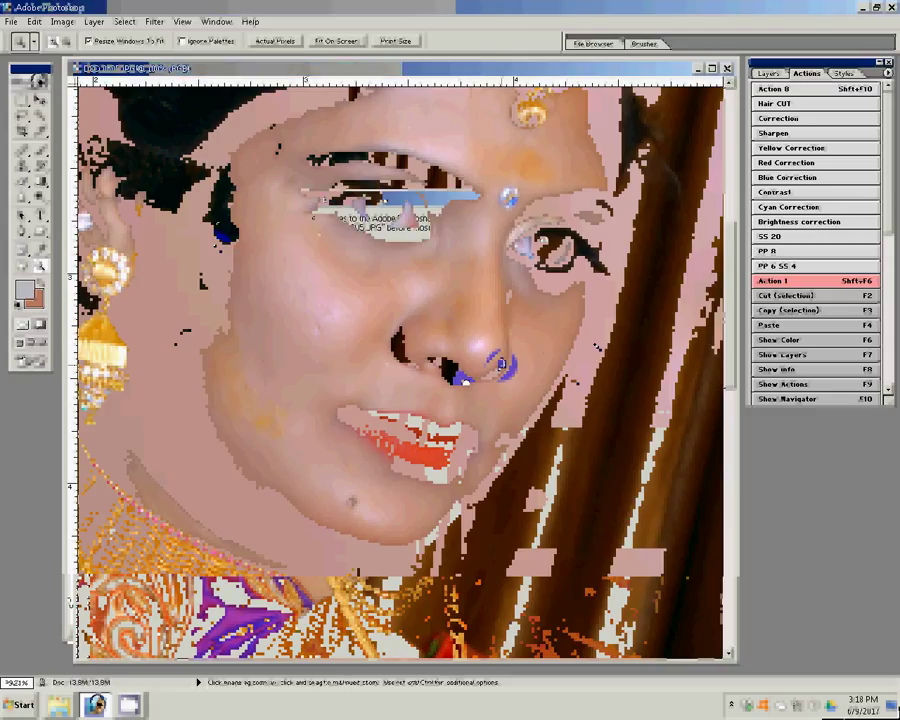
key("n")
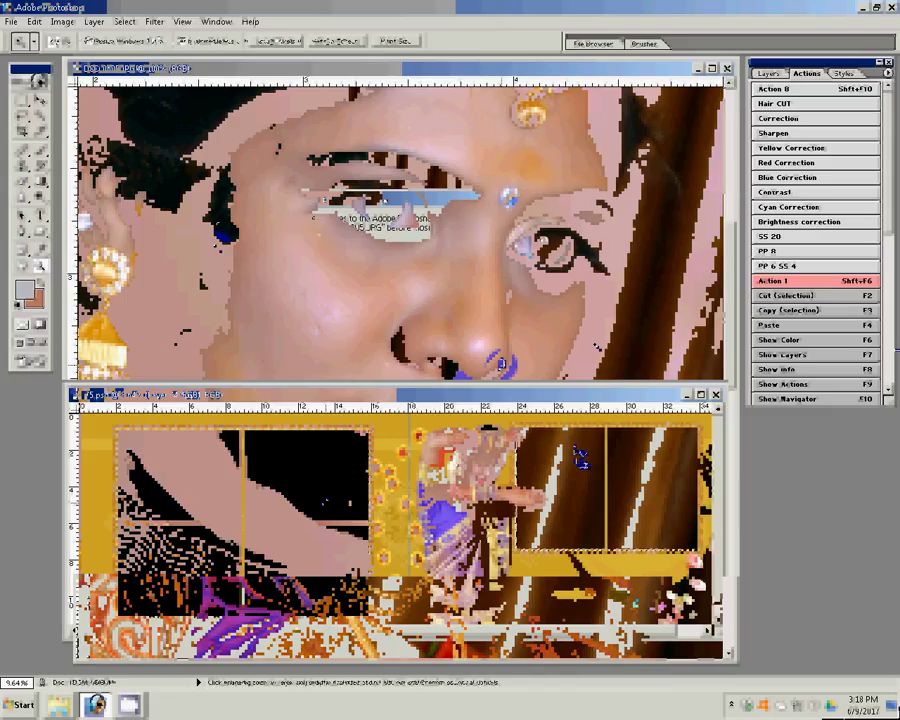
key("w")
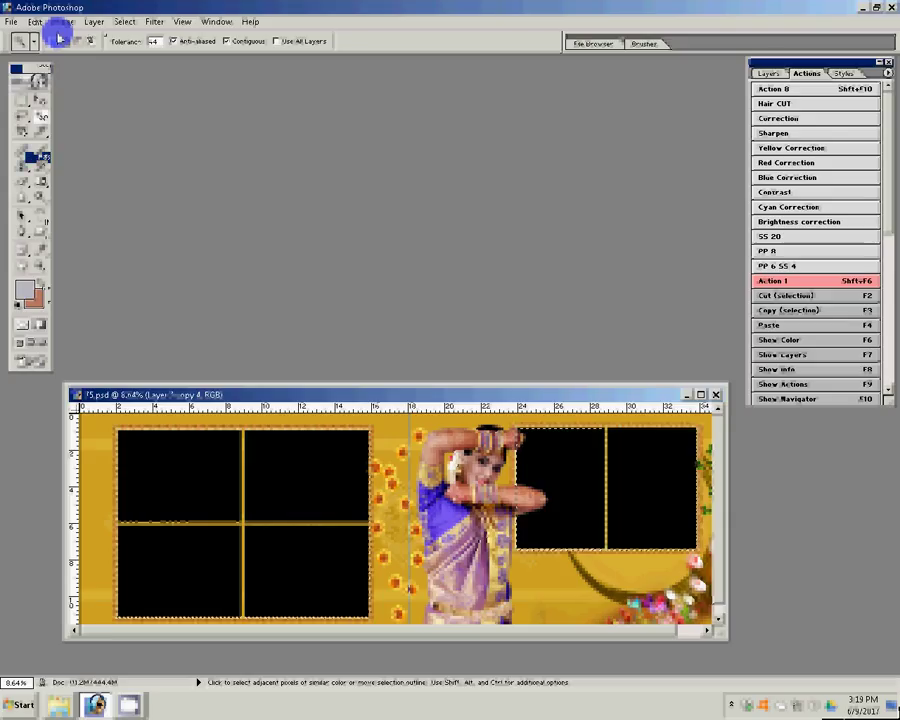
- Paste the bride's portrait into the selected black frame on the right page
left_click(34, 21)
left_click(137, 158)
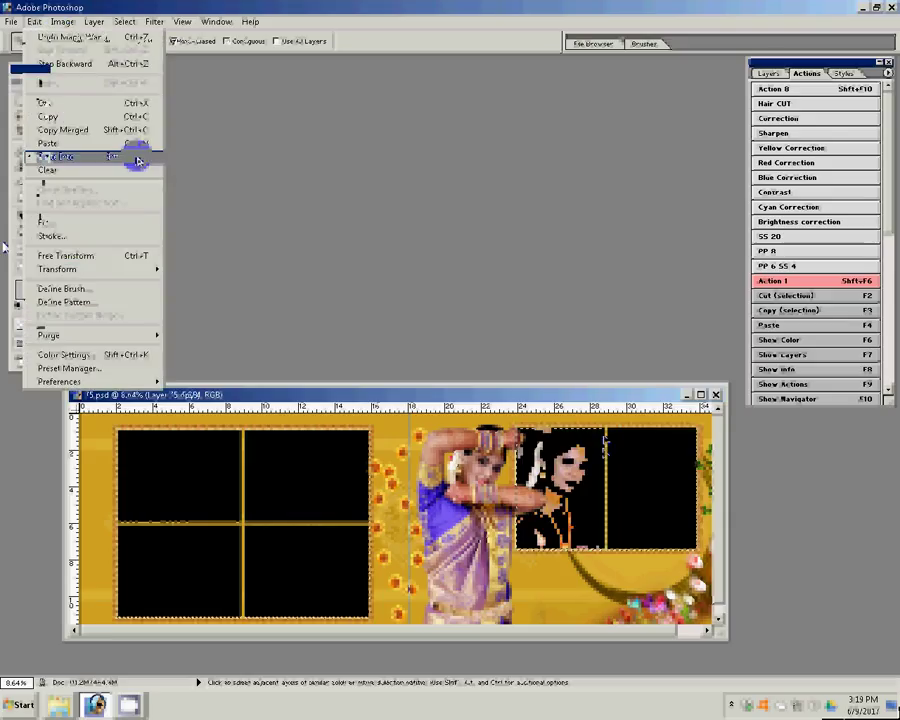
key("v")
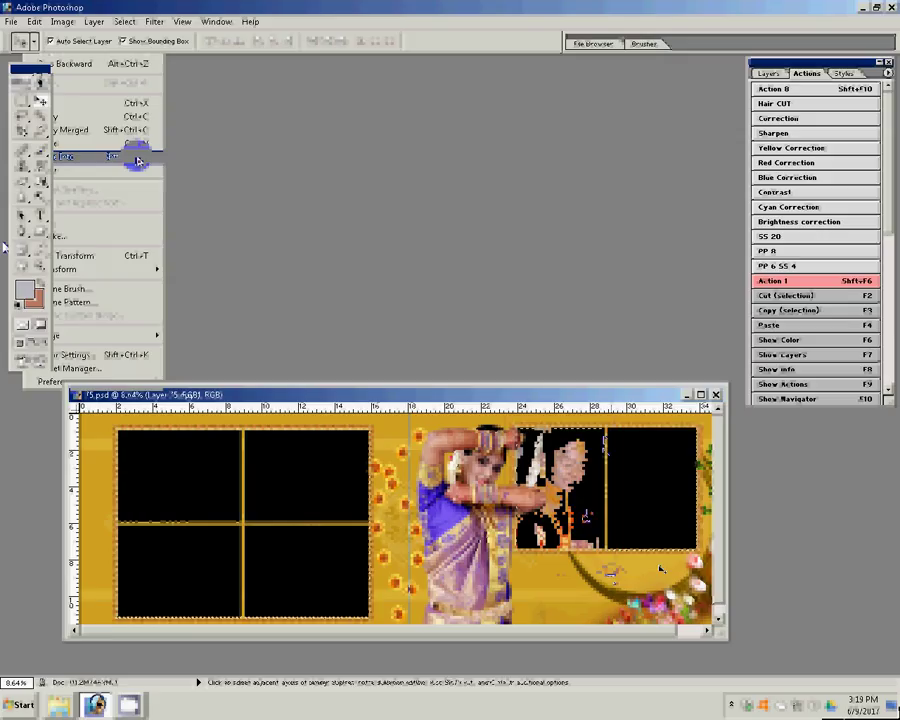
- Enlarge the pasted portrait to fill its frame, then bring back the photo folder
left_click_drag(660, 569, 613, 568)
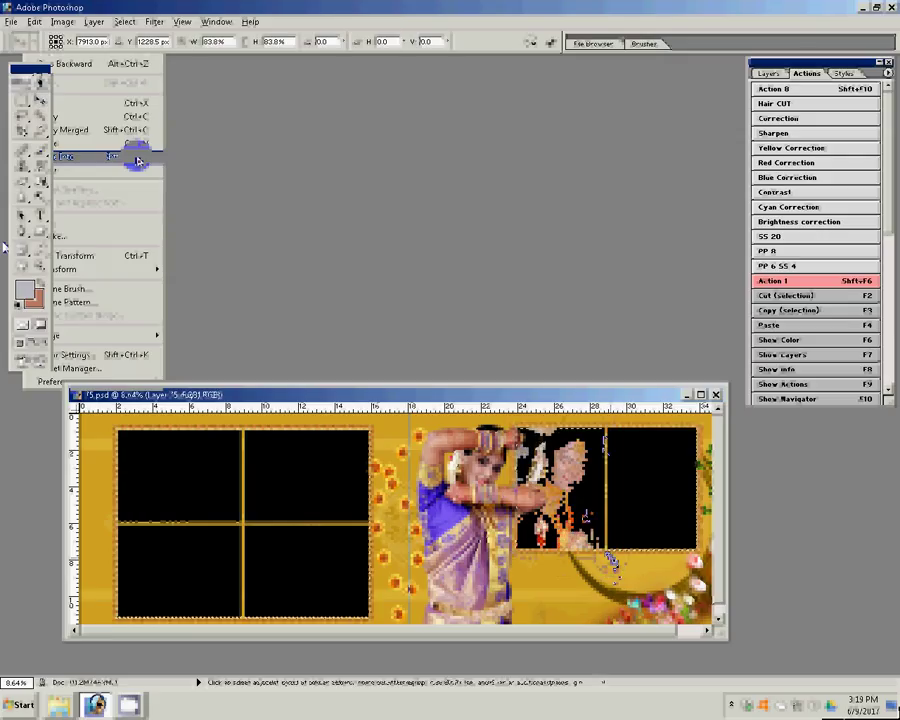
key("Return")
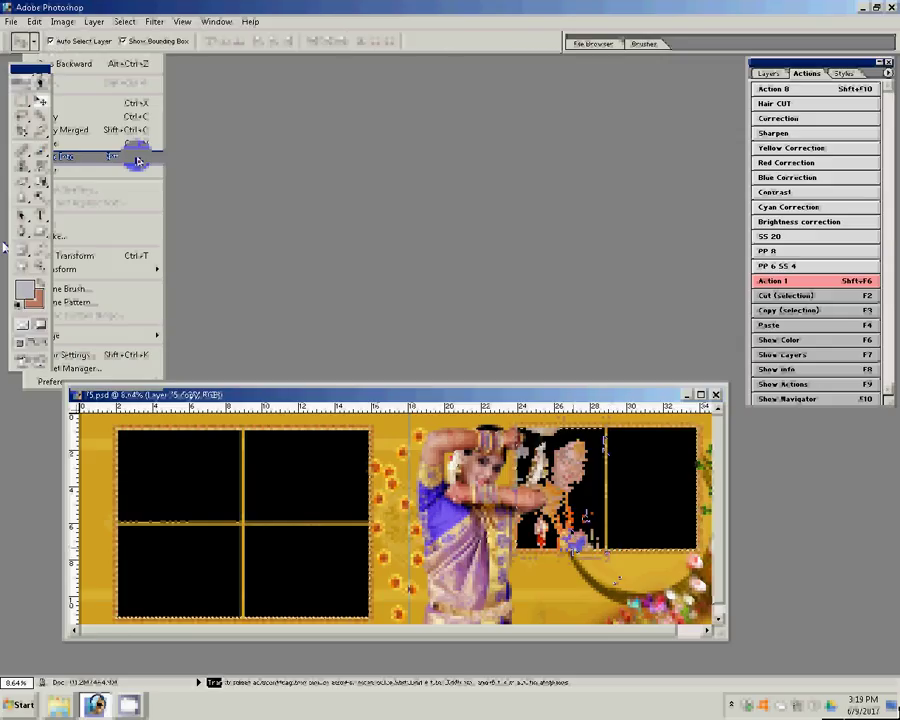
left_click(137, 160)
left_click(50, 705)
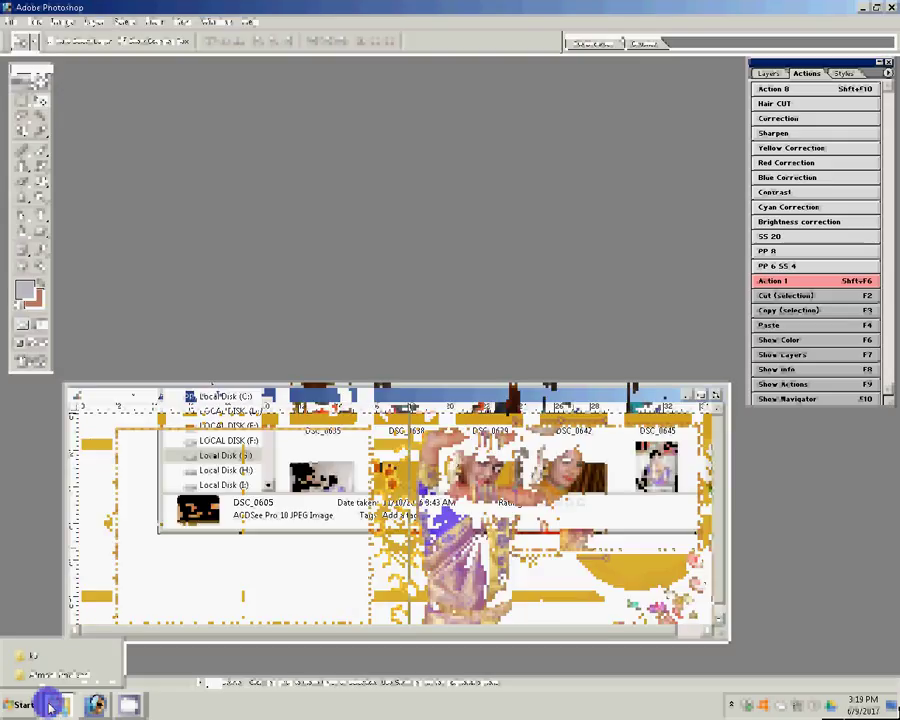
- Open the man's portrait DSC_0610 and run the Correction action on it
left_click(497, 267)
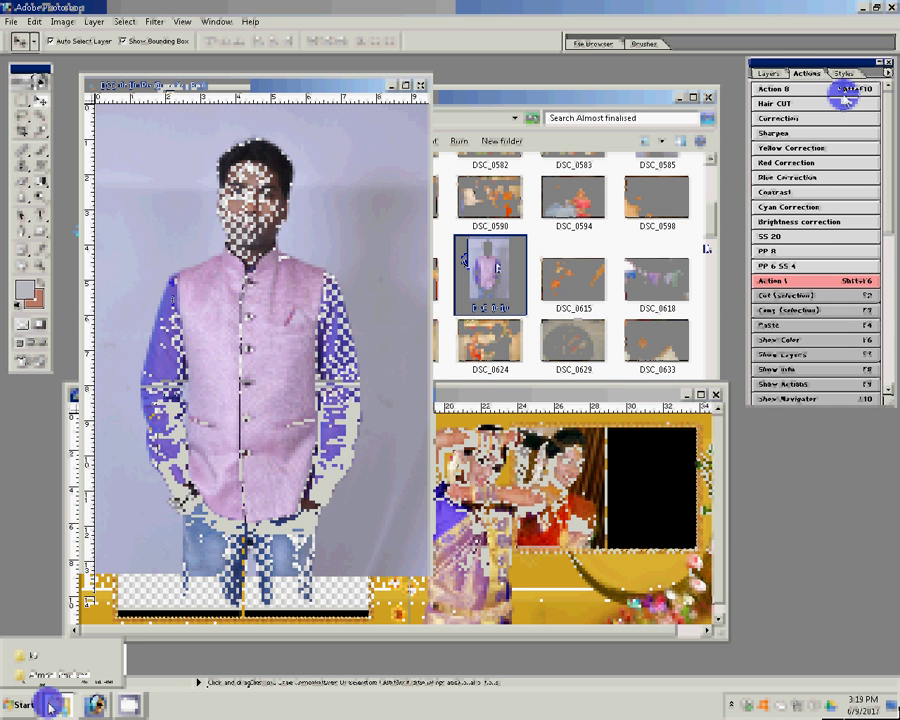
left_click(806, 120)
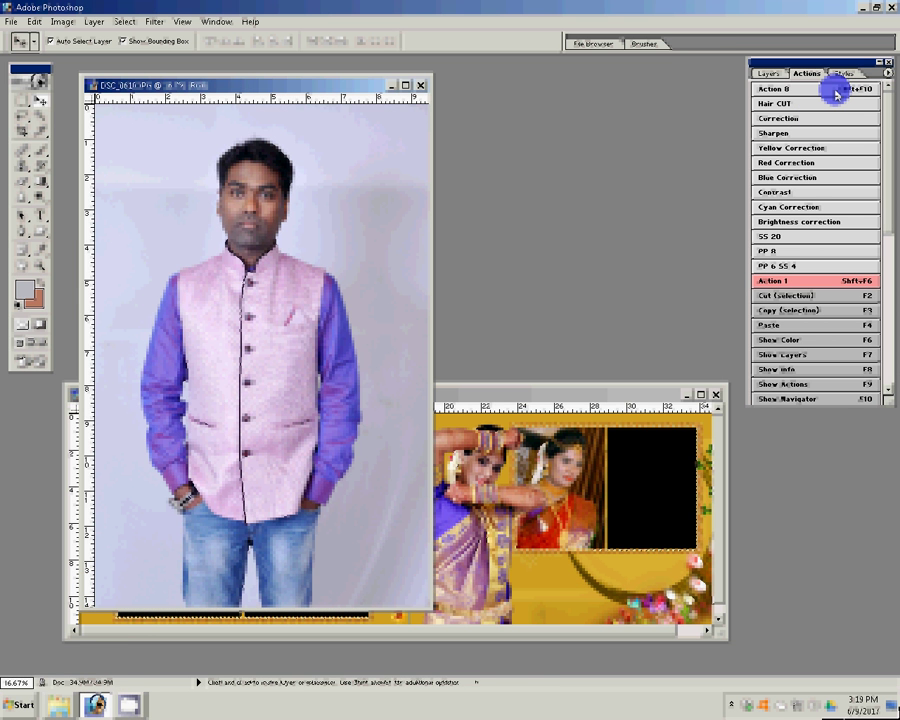
- Select the whole DSC_0610 portrait of the man
left_click(834, 90)
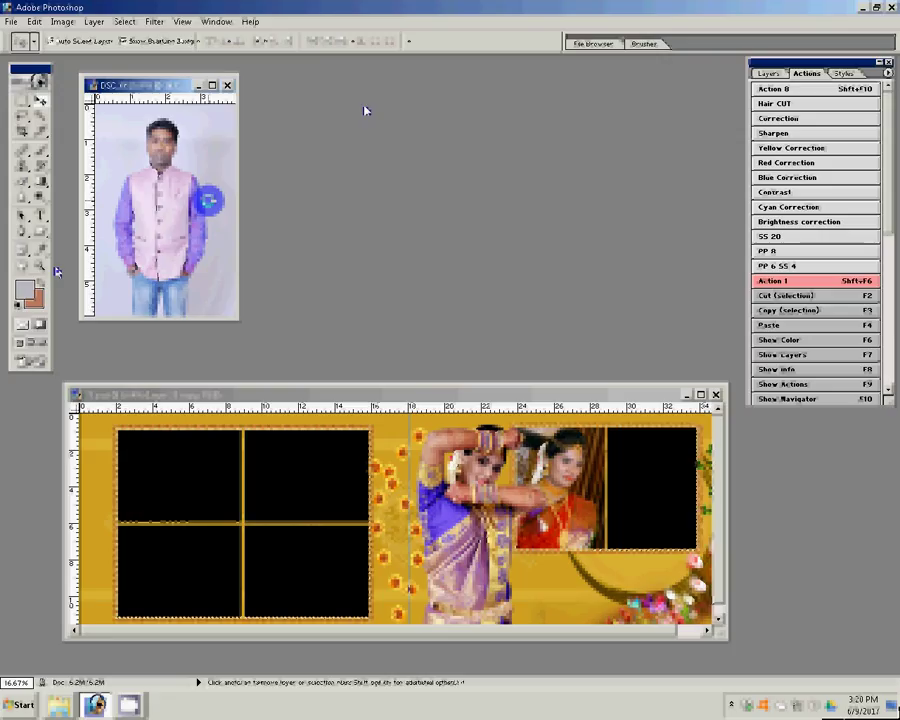
- Blur the skin above the man's upper lip using a 40-size brush at 88%
key("shift+F6")
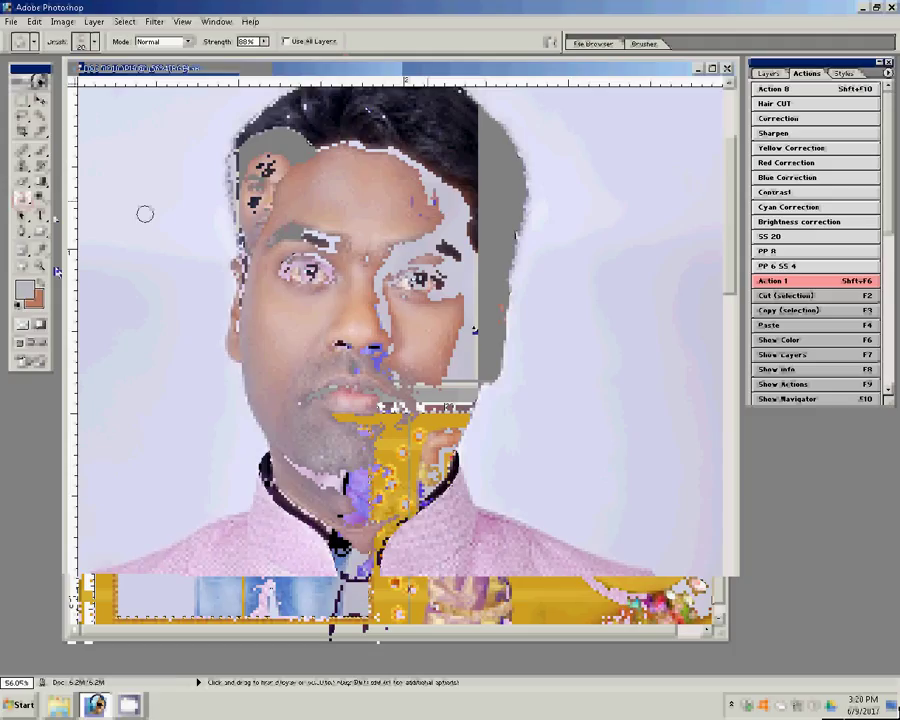
left_click(336, 216)
key("bracketright")
key("bracketright")
key("bracketright")
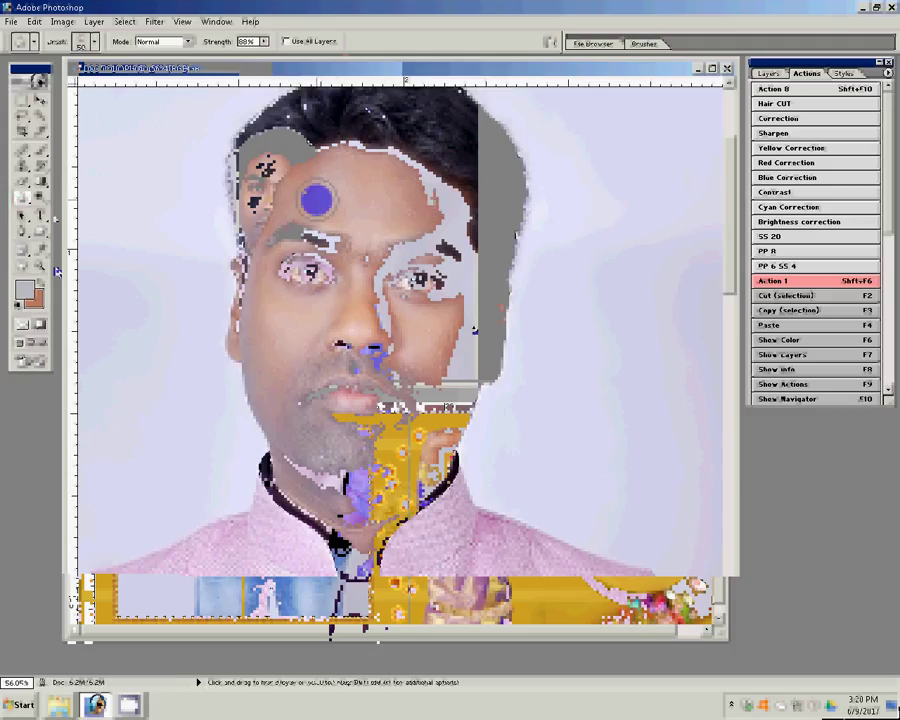
key("bracketleft")
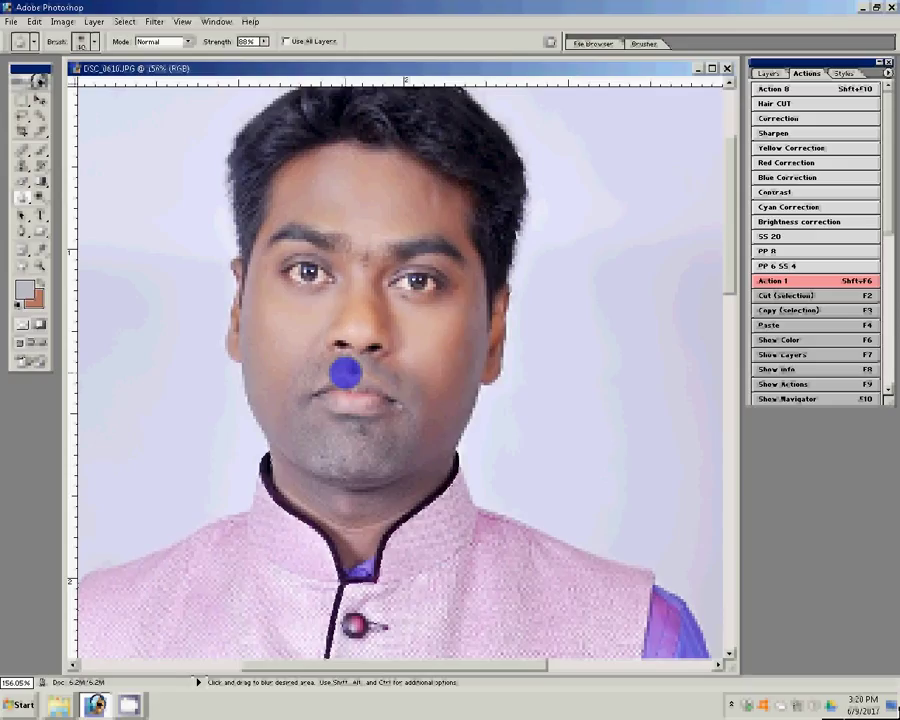
left_click_drag(345, 373, 352, 368)
- Zoom out to the whole retouched portrait and save it
key("z")
left_click(413, 321, "alt")
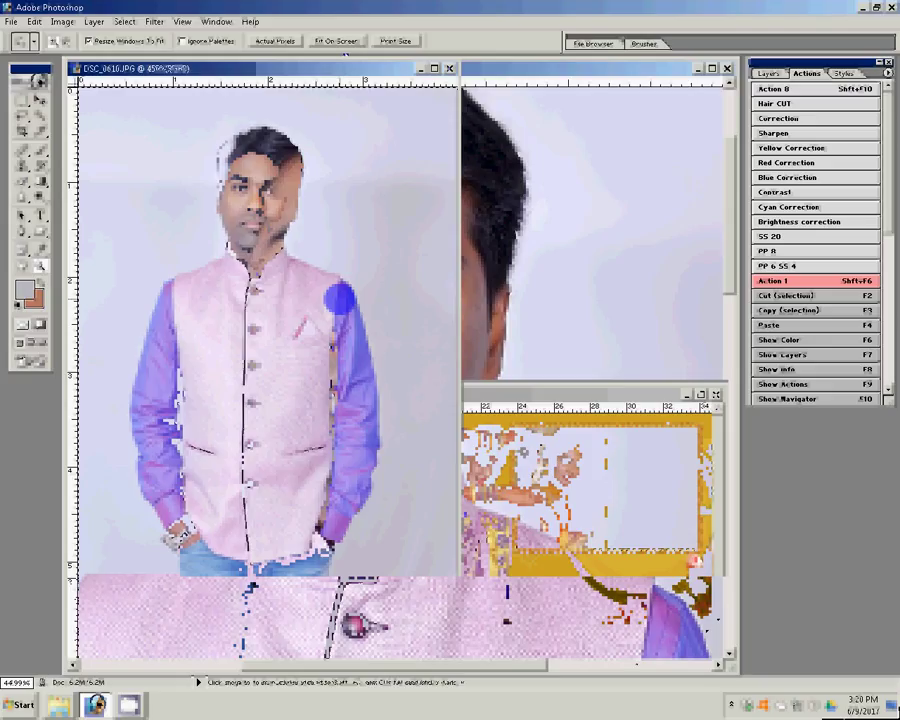
key("ctrl+s")
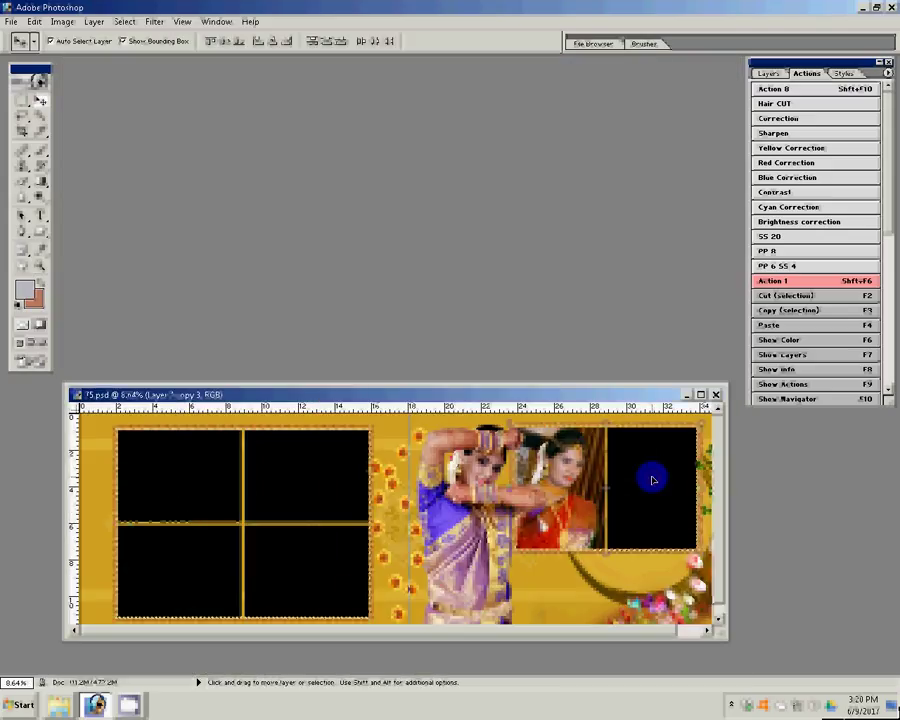
- Paste the man's portrait into the upper-right black frame and enlarge it to 126.3%
left_click(652, 480)
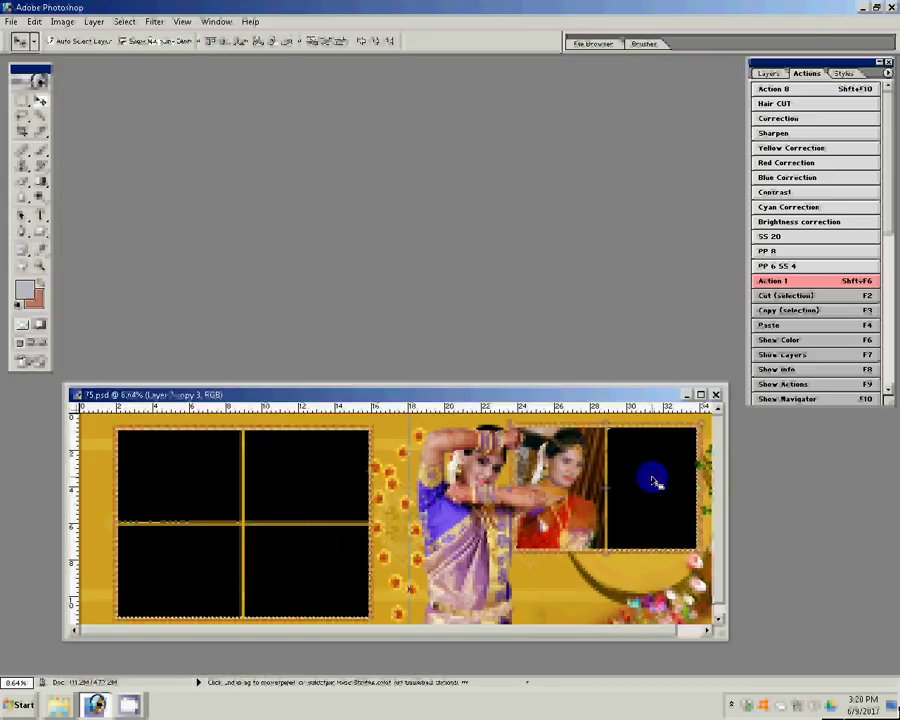
key("ctrl+shift+v")
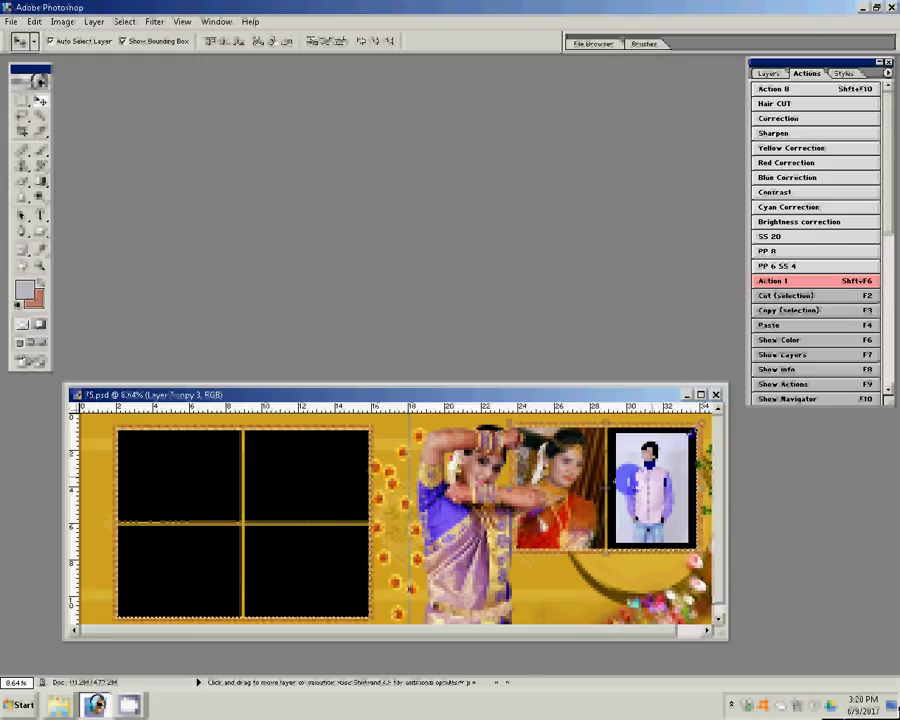
left_click(692, 430)
left_click_drag(692, 430, 702, 420)
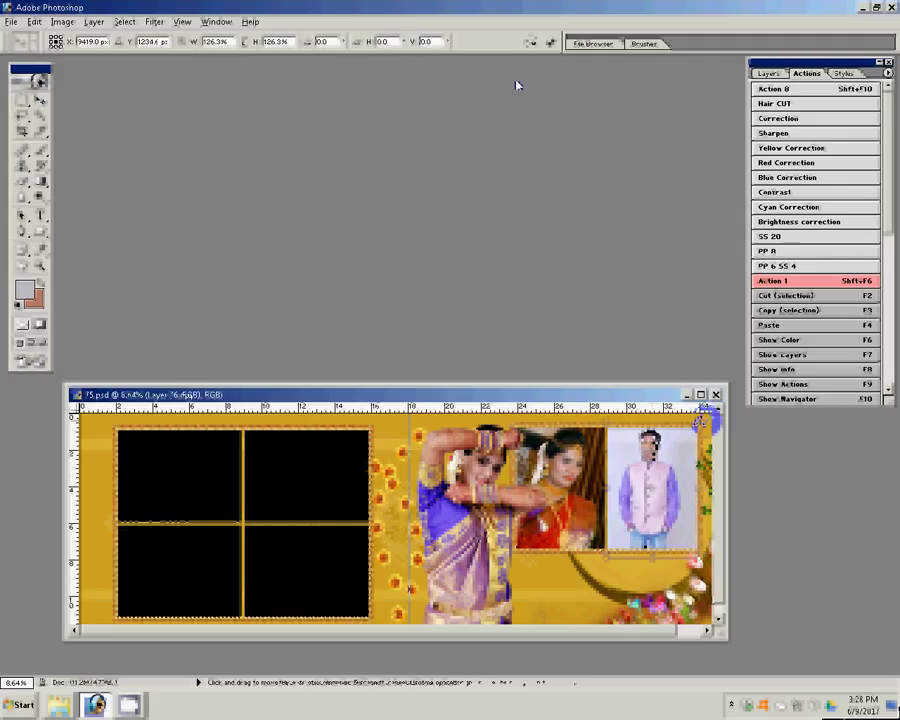
- Resize ceremony photo DSC_0586 to 6 inches wide at 300 pixels/inch, then close it
left_click(549, 41)
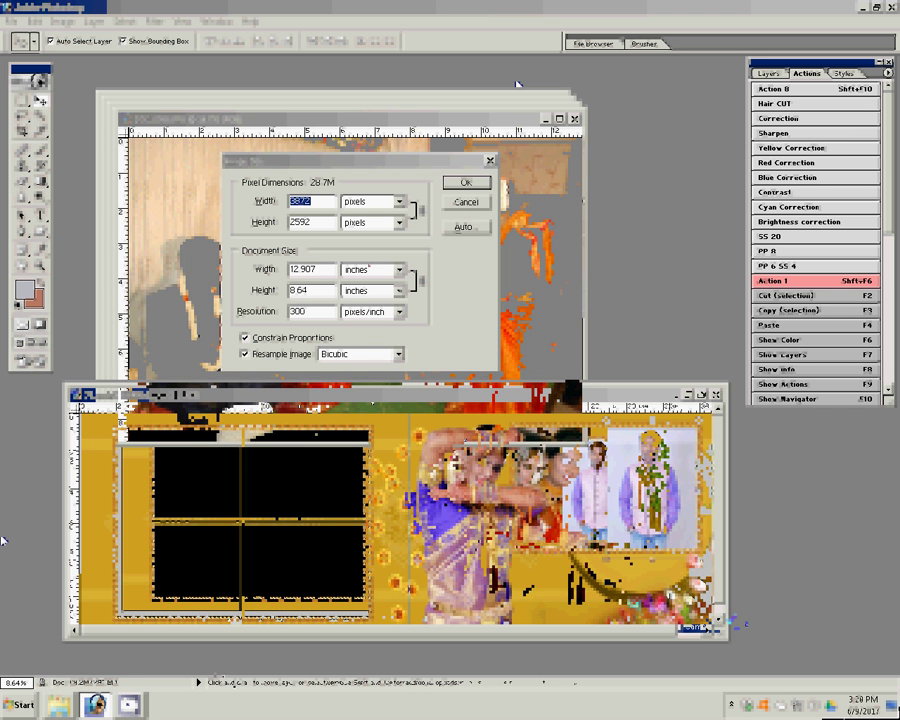
key("Tab")
key("Tab")
type("6")
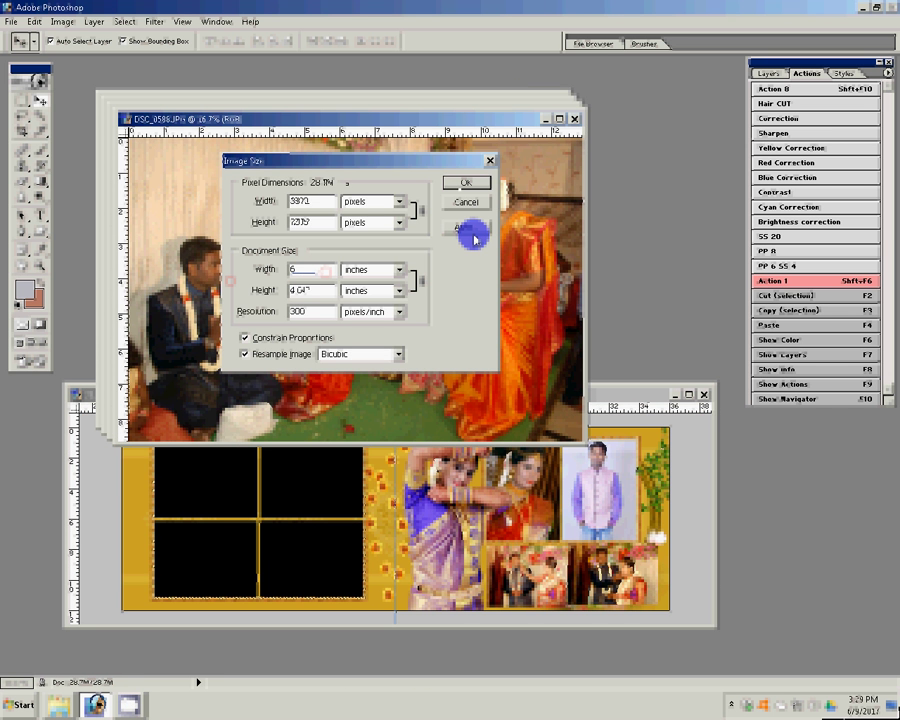
key("Return")
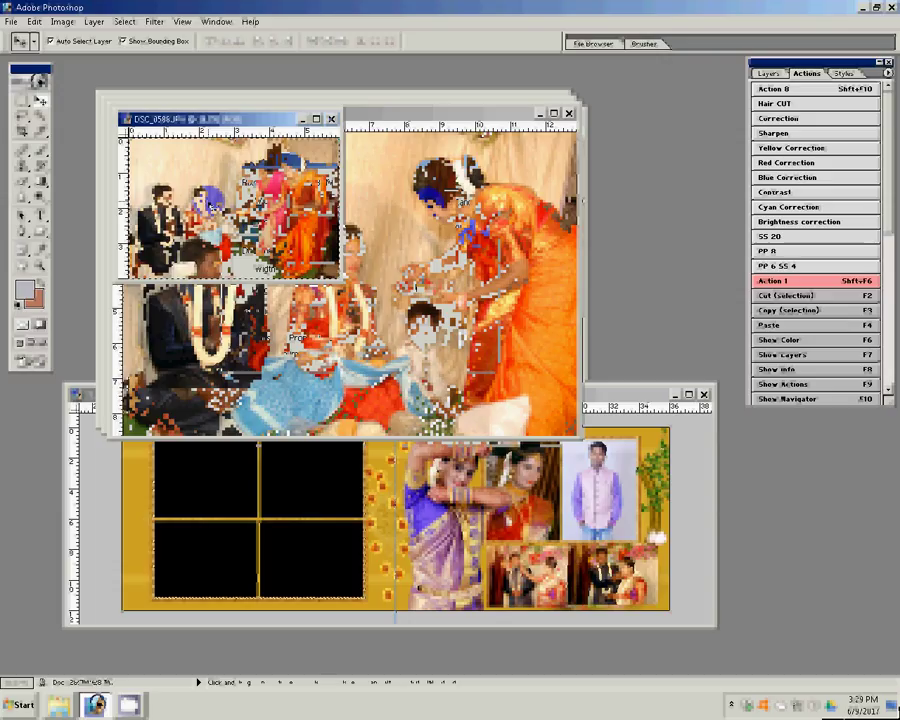
key("ctrl+w")
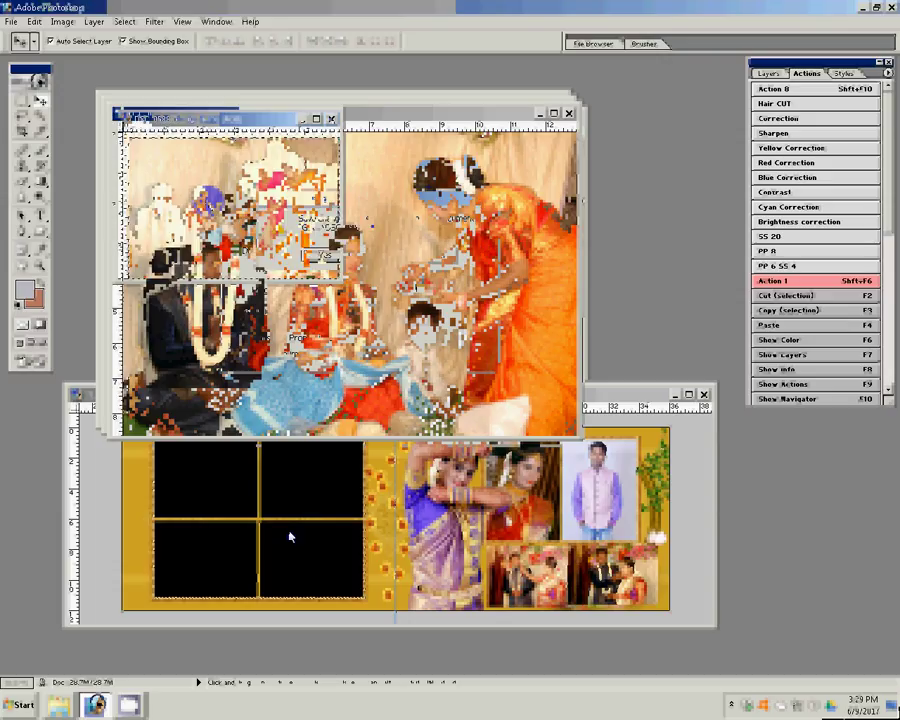
- Paste ceremony photo DSC_0586 into the lower-right black frame of the f5.psd left page and resize it to fit
left_click(295, 545)
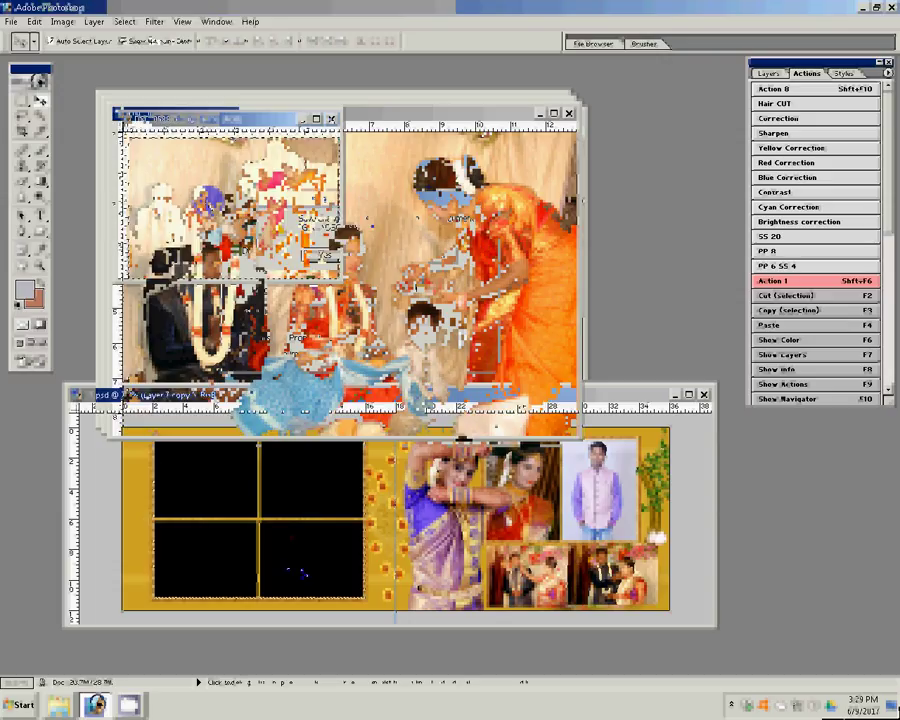
key("w")
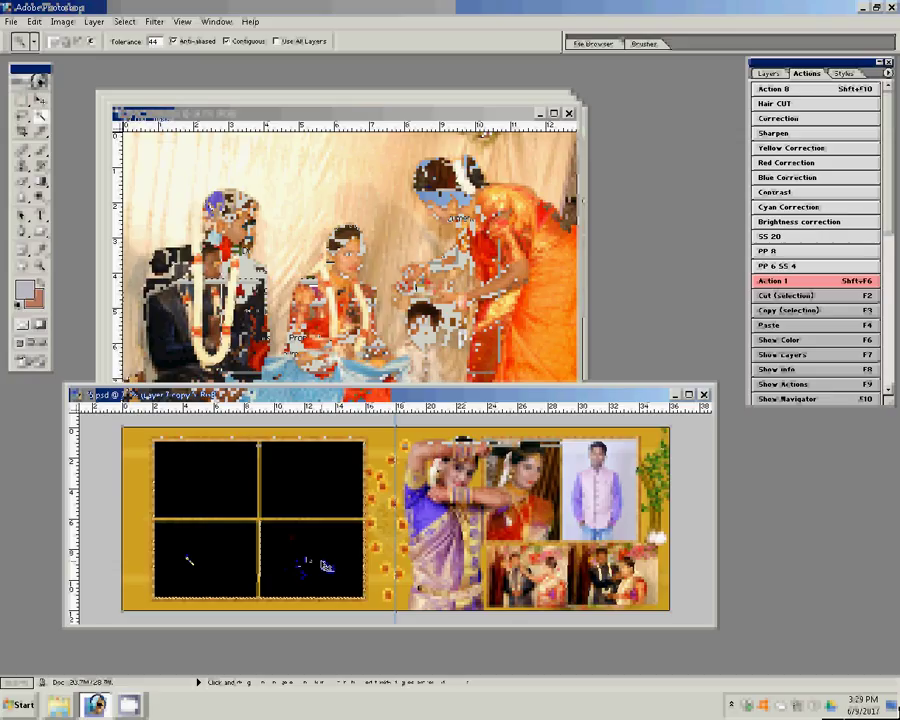
key("ctrl+shift+v")
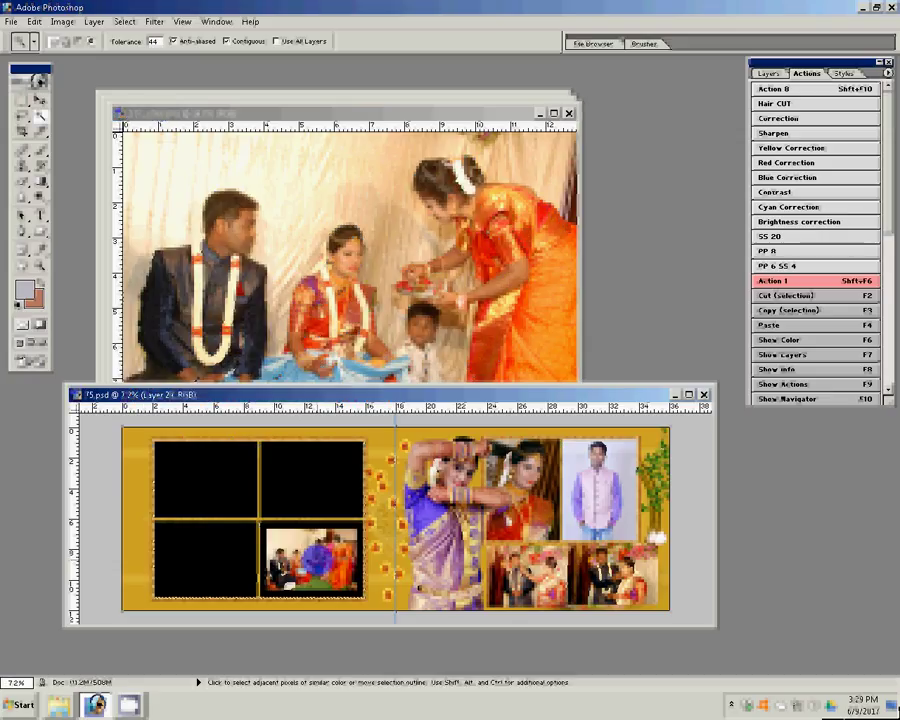
key("v")
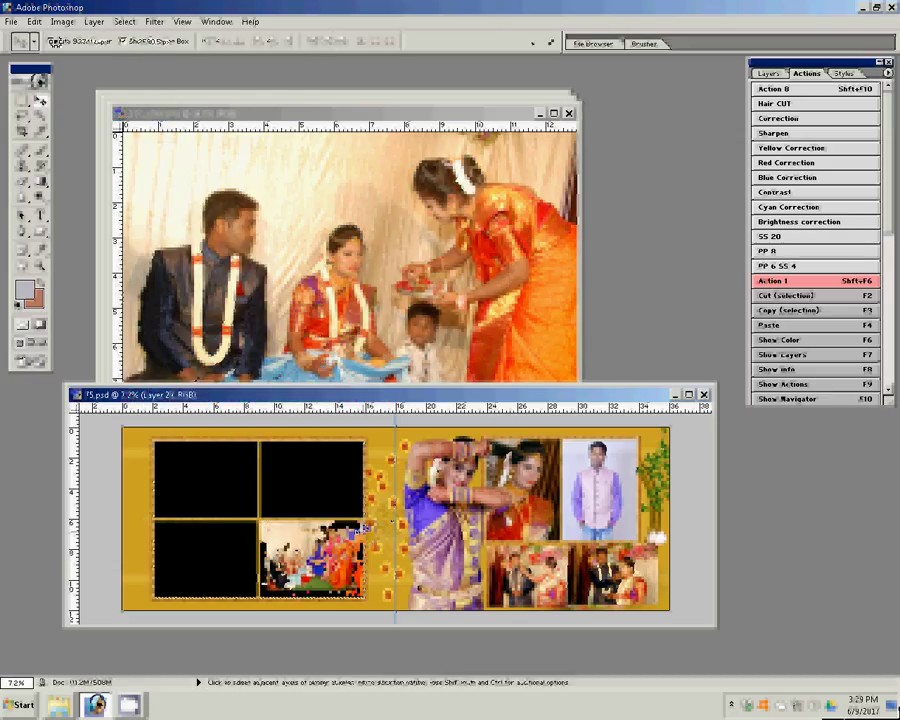
key("ctrl+t")
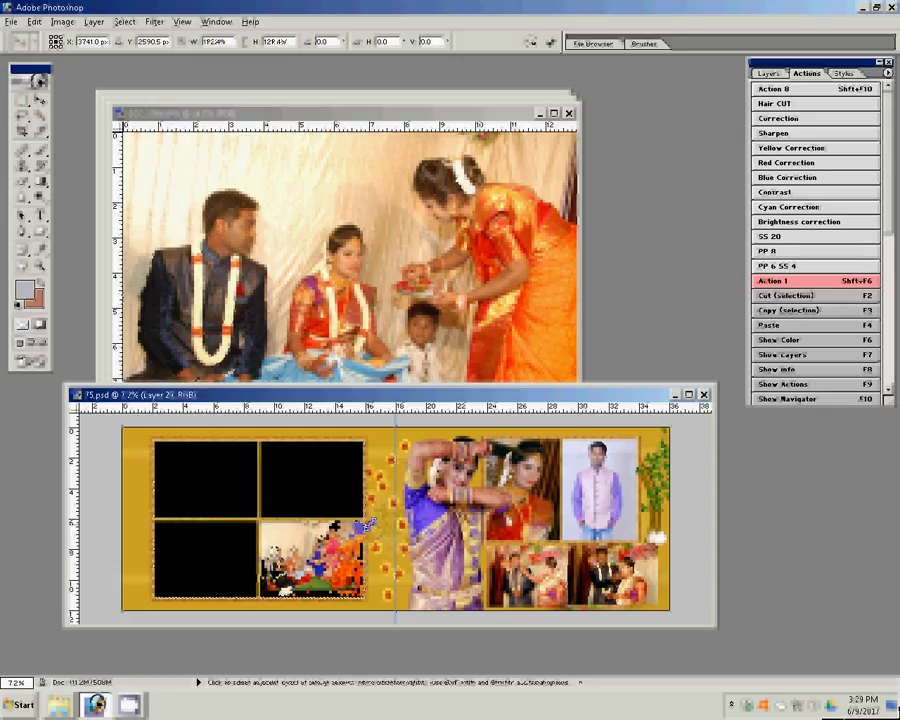
key("Return")
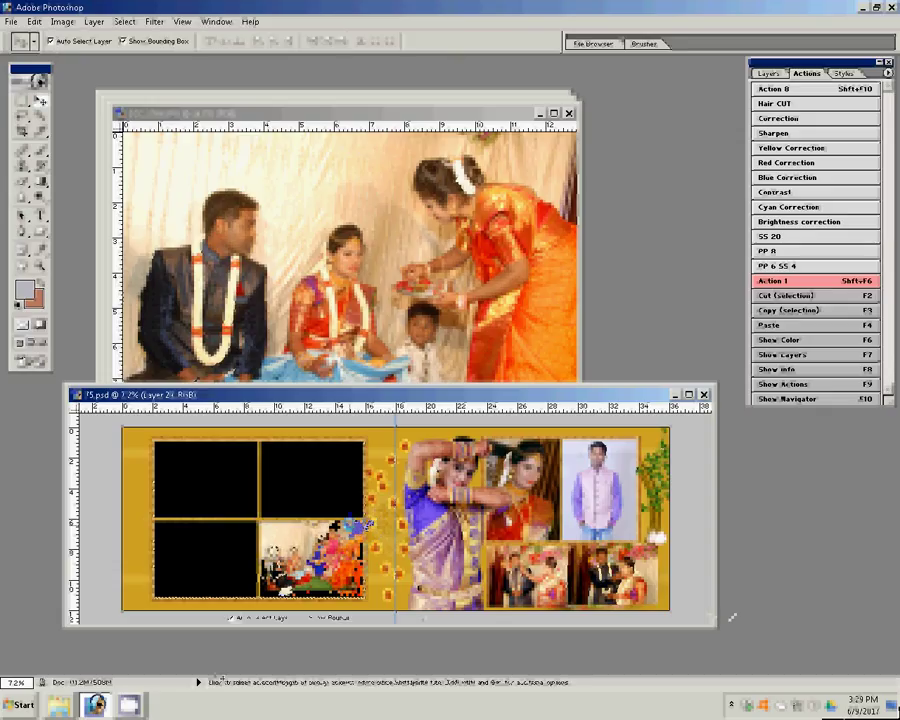
key("ctrl+Tab")
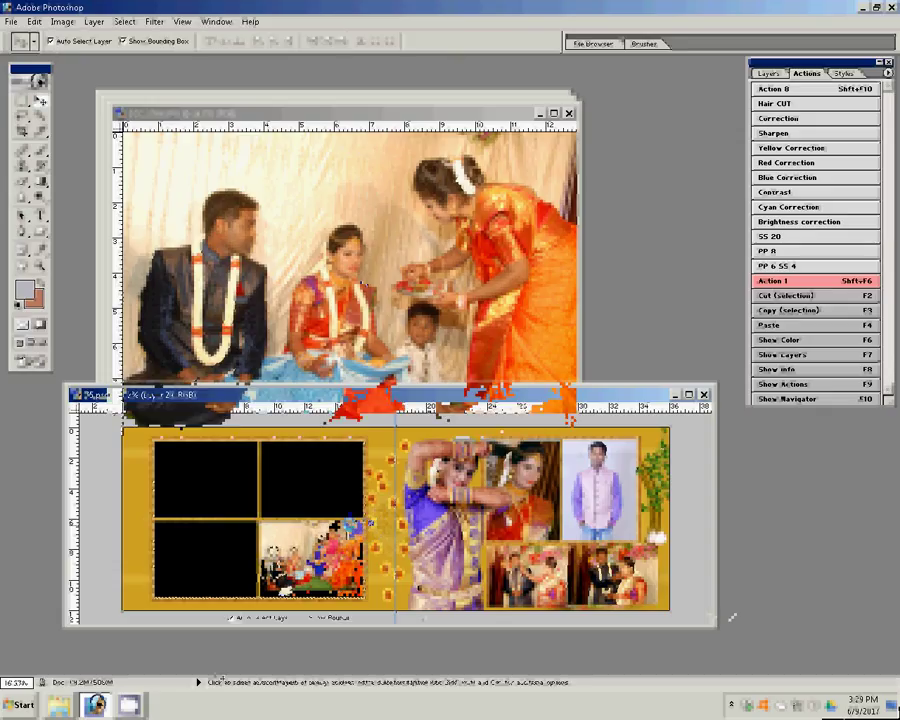
- Apply the Correction action to a ceremony photo and paste it into the lower-left frame
left_click(786, 118)
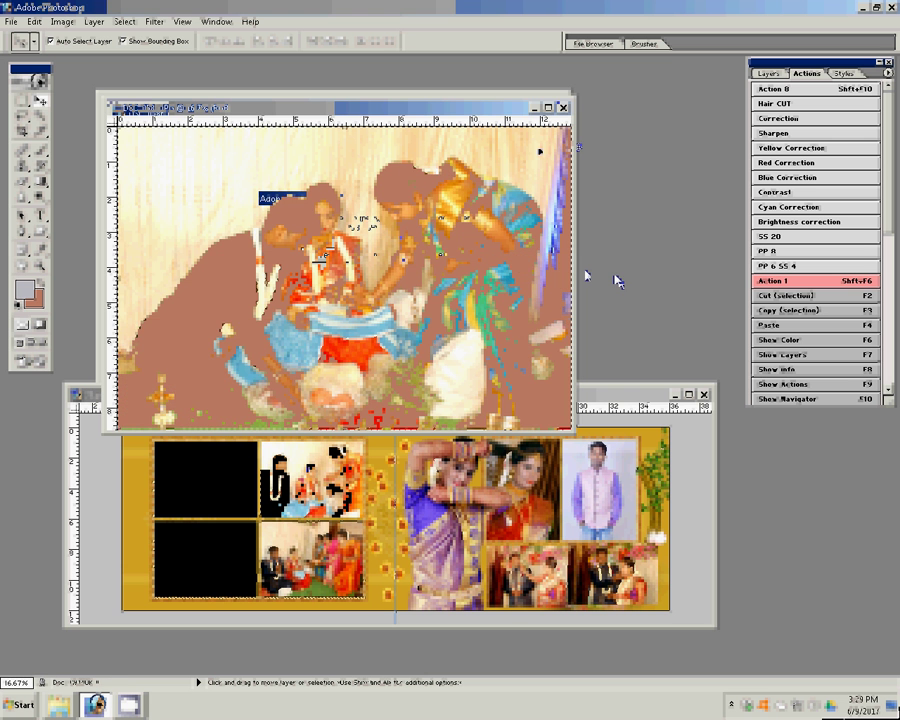
left_click(192, 558)
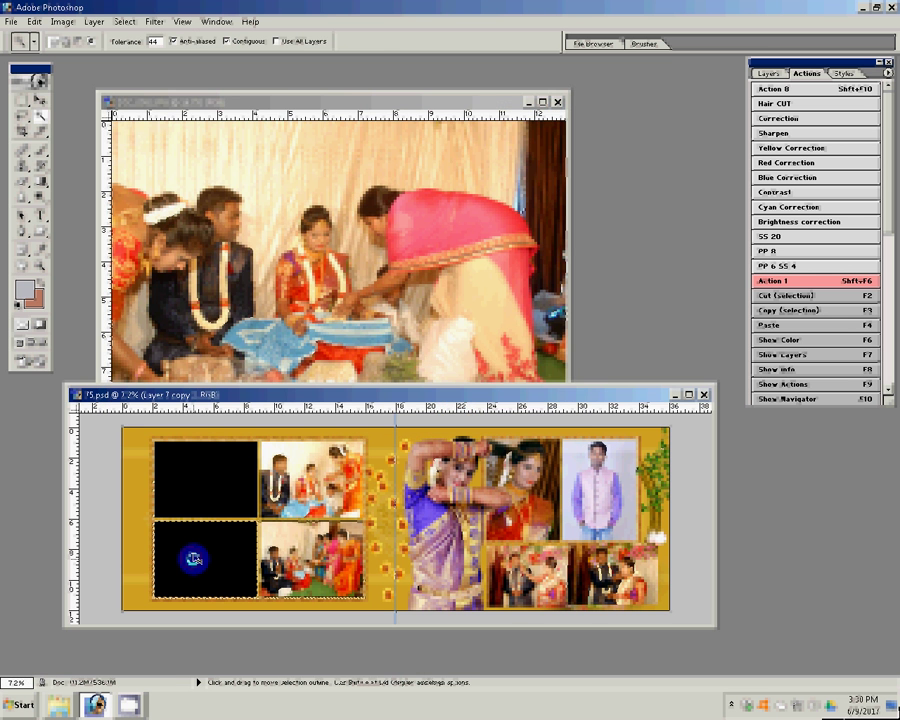
key("ctrl+shift+v")
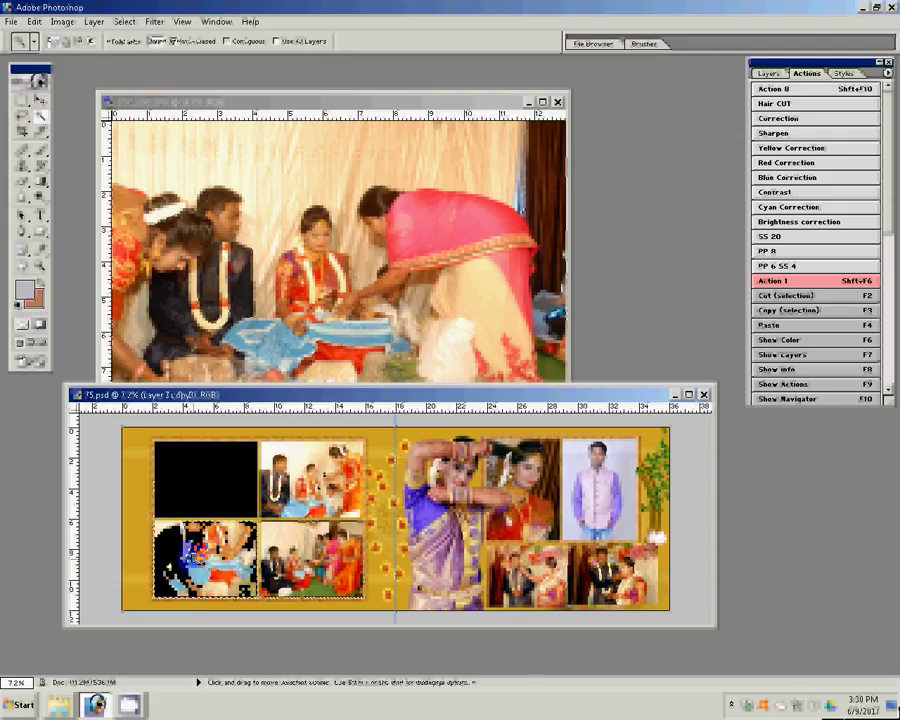
- Scale and reposition the pasted photo so it covers the lower-left frame
key("ctrl+t")
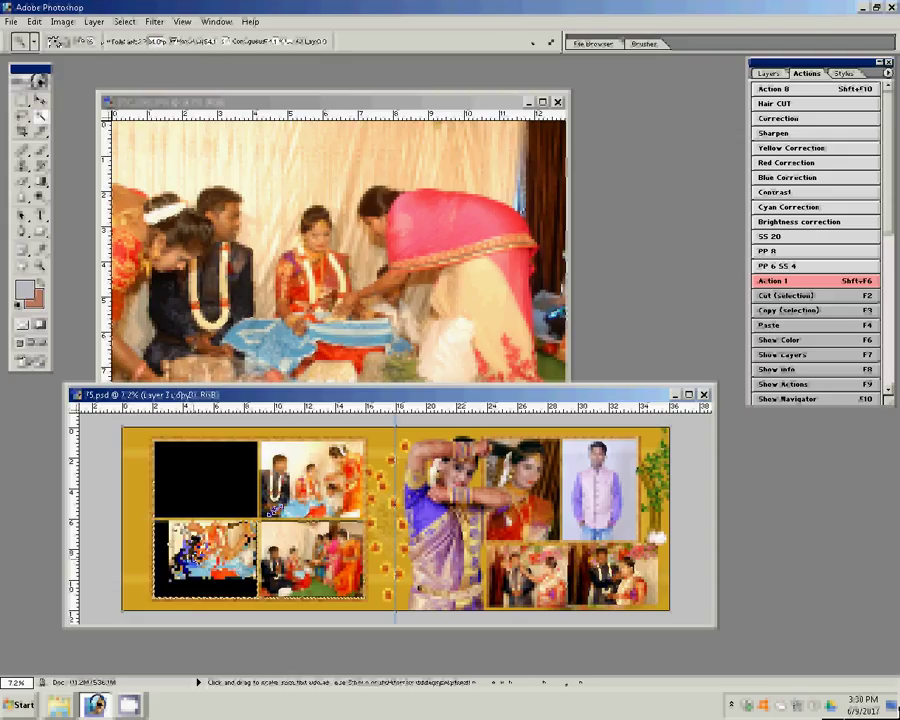
left_click_drag(189, 480, 150, 413)
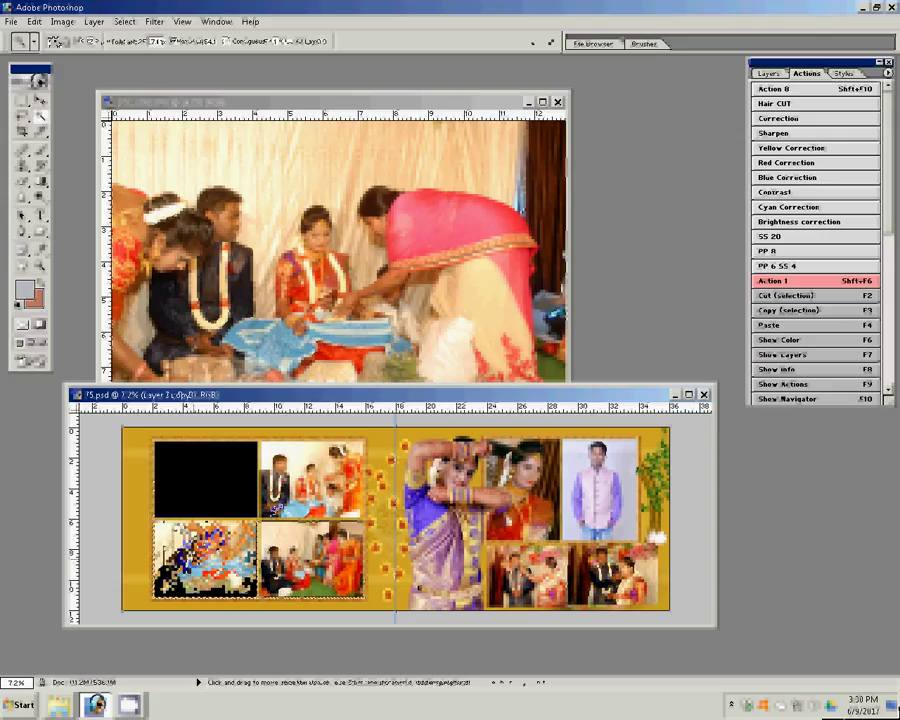
left_click_drag(205, 556, 205, 557)
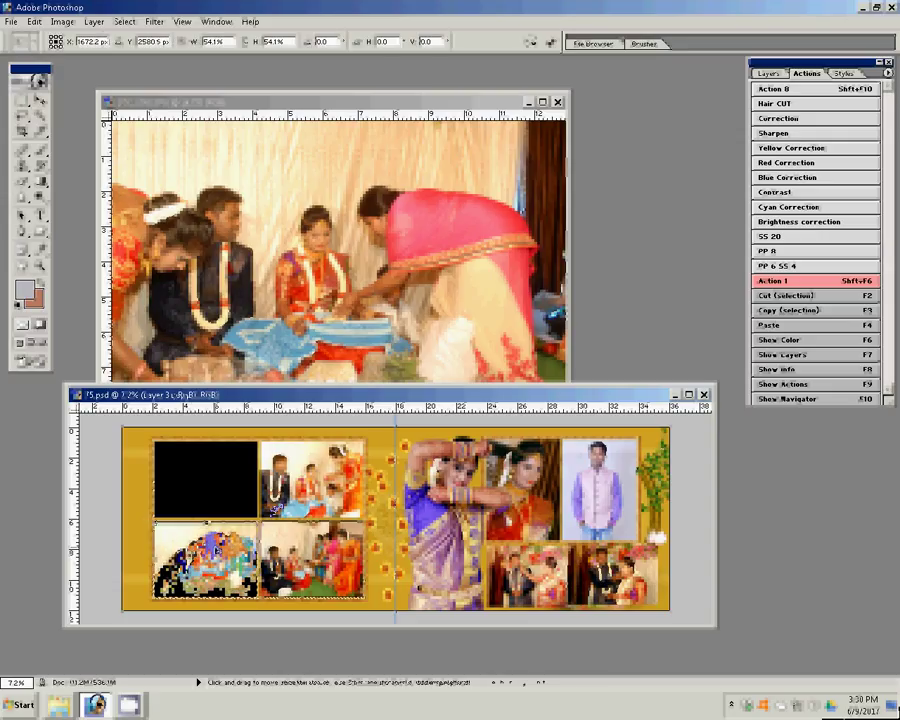
left_click_drag(253, 522, 258, 517)
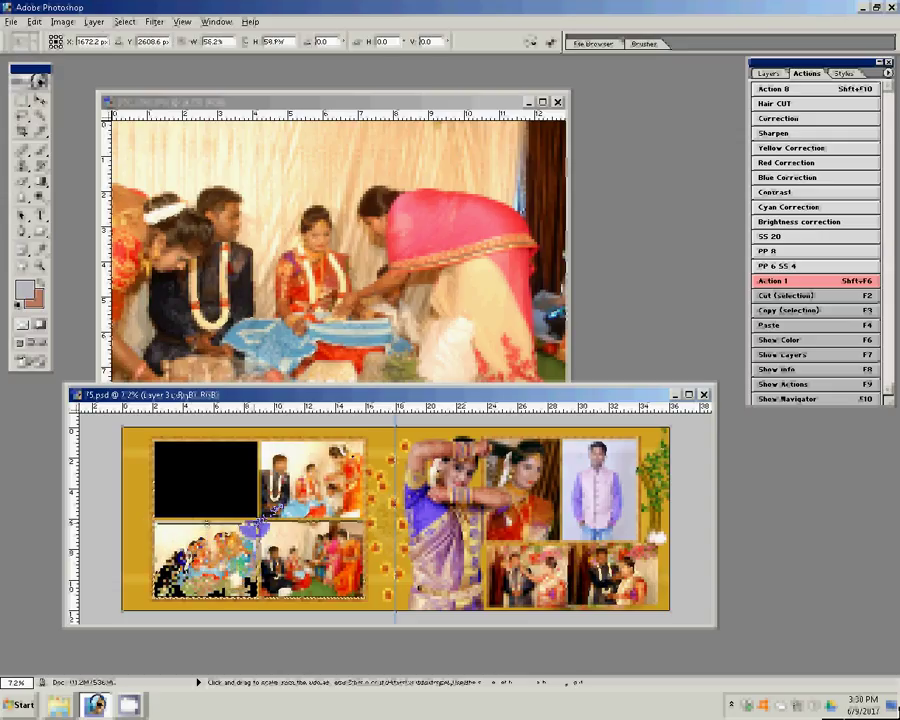
key("Return")
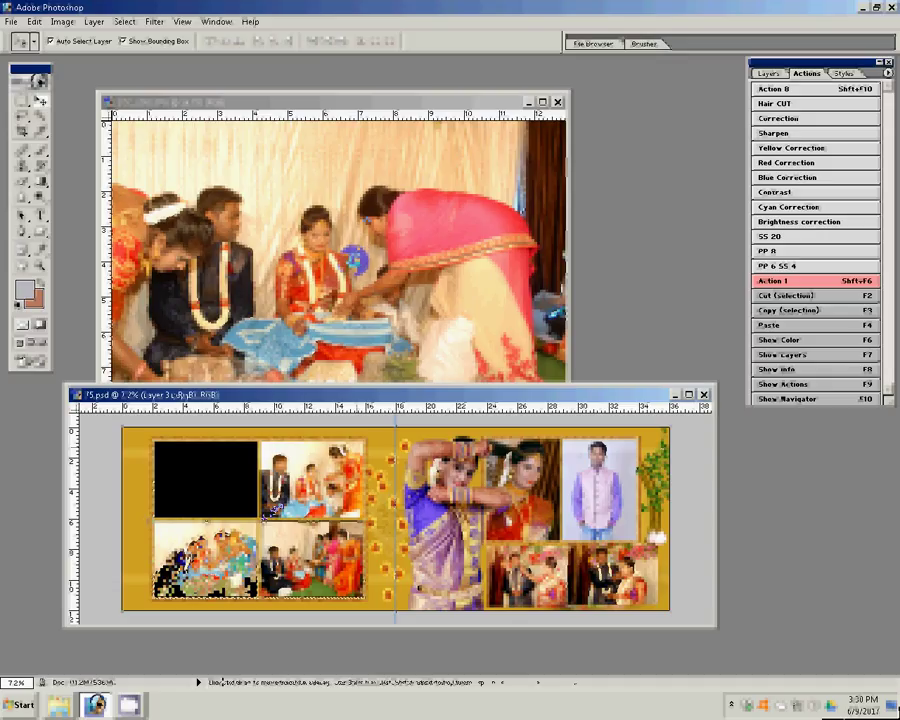
- Put the final ceremony photo into the upper-left frame of the left page
key("shift+F6")
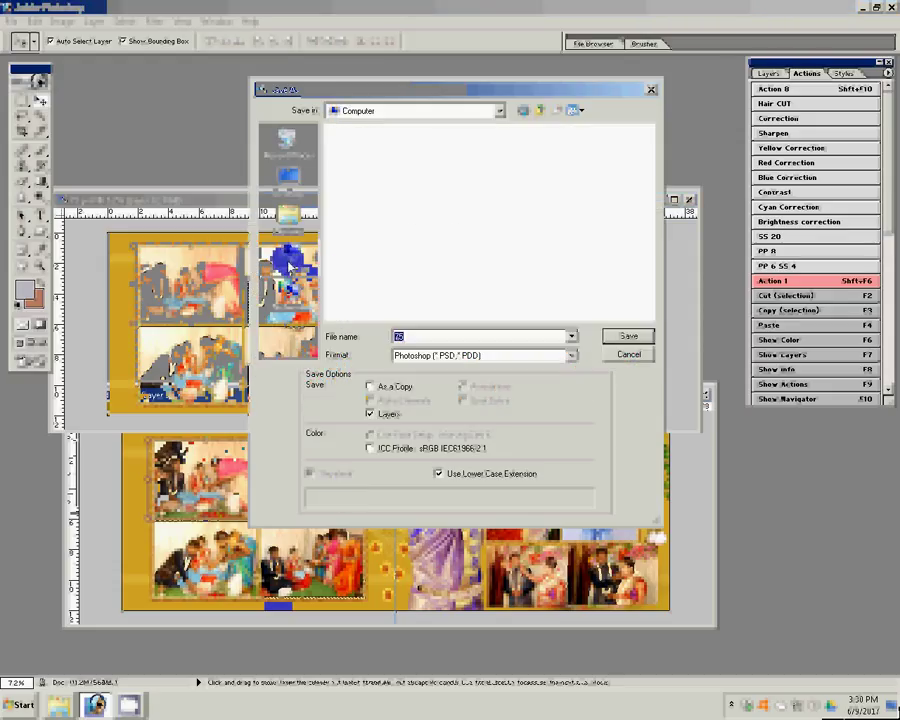
- Save the spread as Photoshop file '04' in the N K folder on Local Disk (G:)
left_click(378, 182)
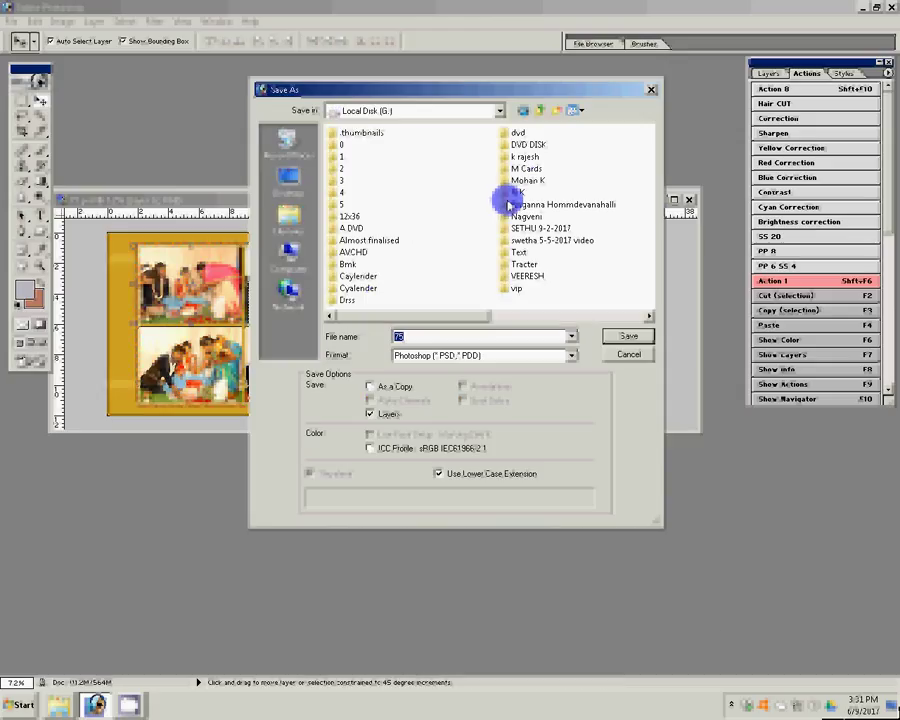
left_click(508, 196)
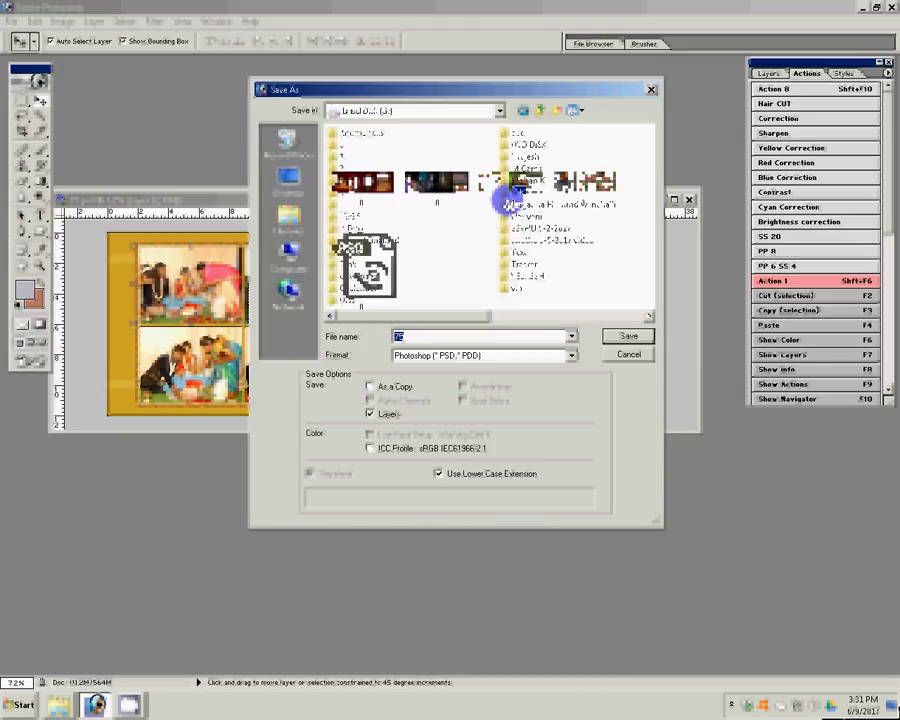
left_click(392, 336)
type("04")
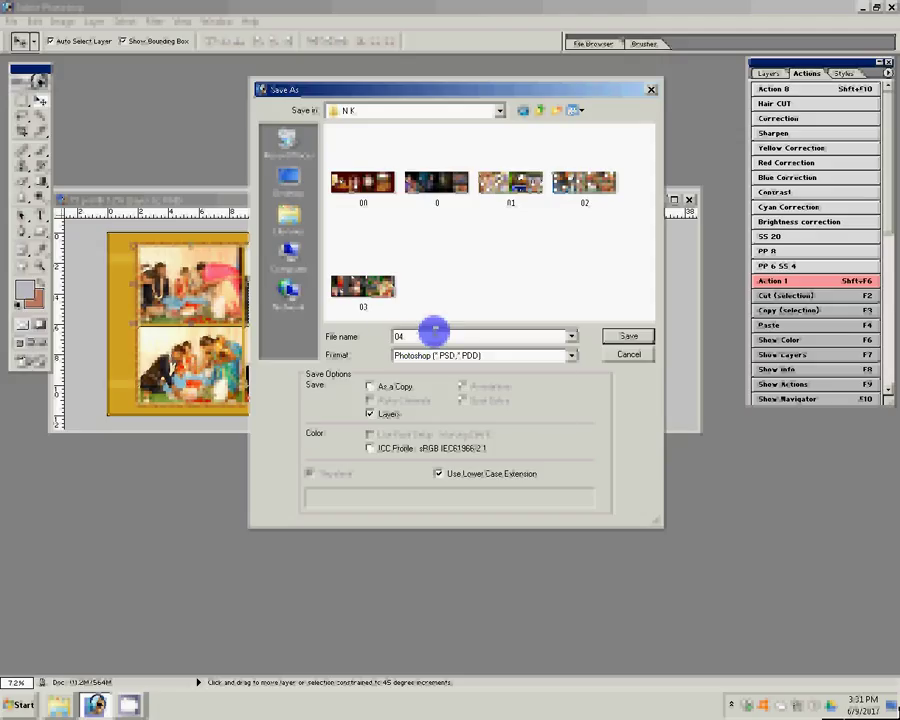
key("Return")
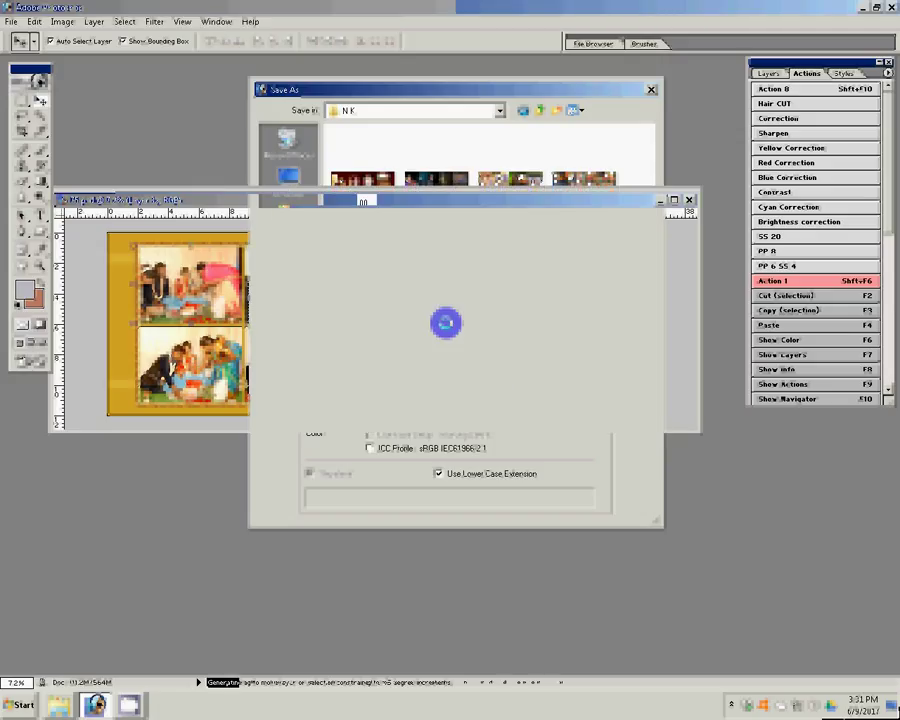